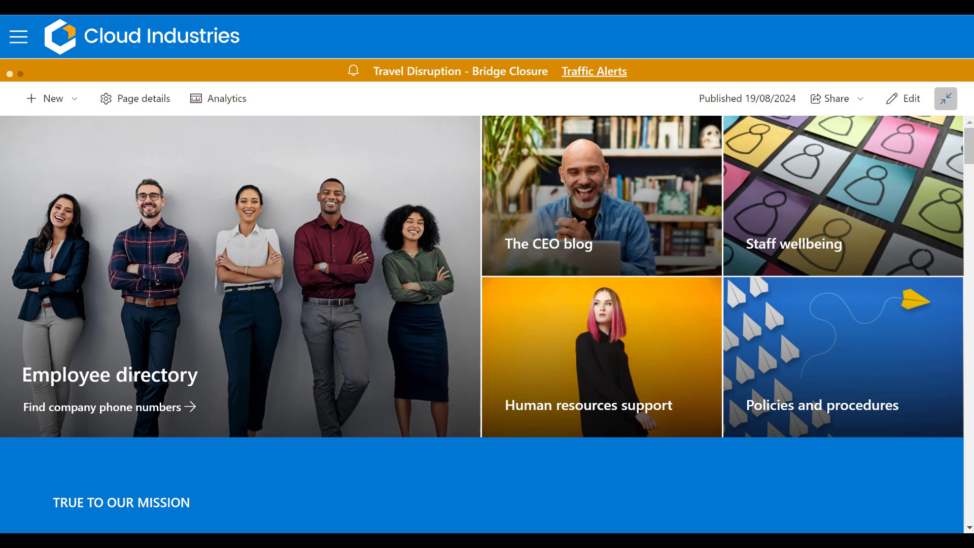
Open the Employee directory page and scroll down to its letter, department, location and job title filters.
left_click(236, 305)
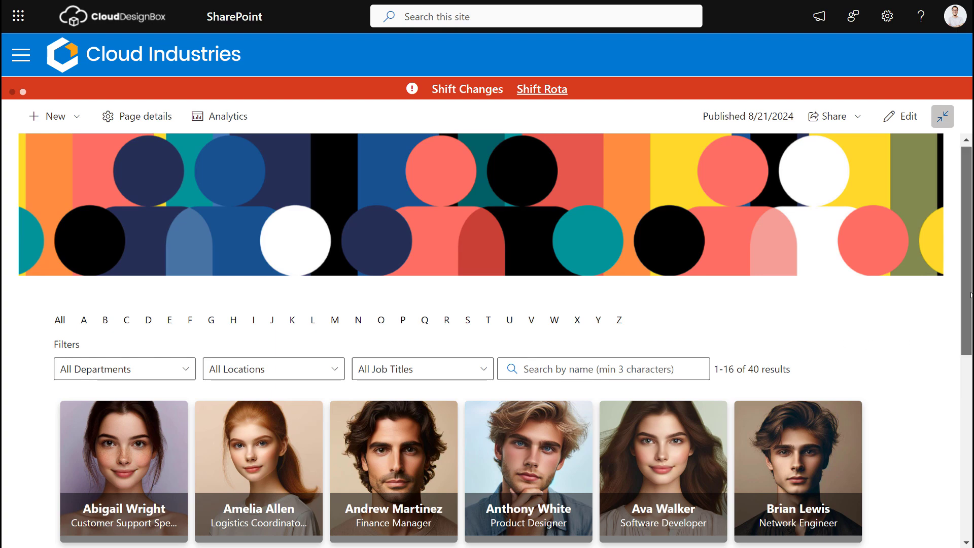
scroll(959, 334, "down", 1)
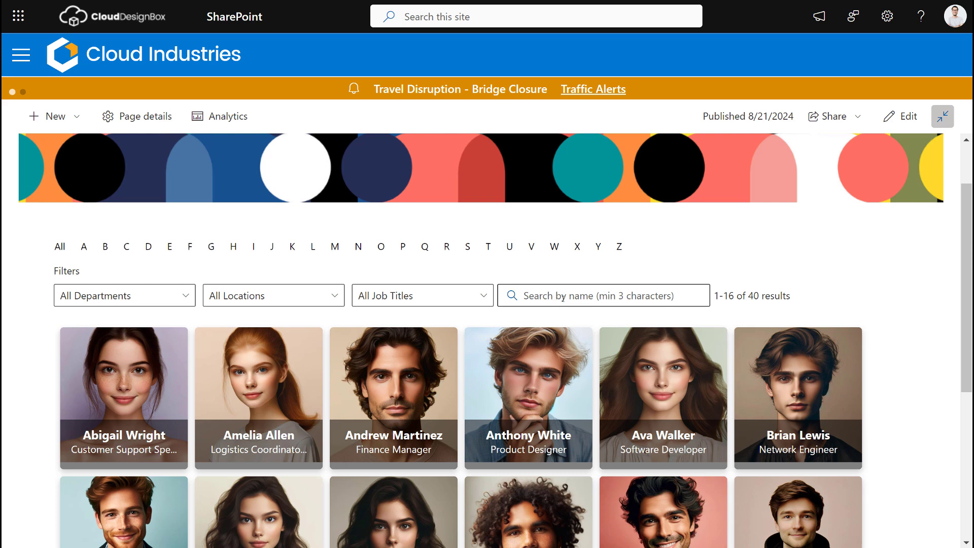
Filter the directory to Engineering, add a Birmingham location filter, then remove Birmingham again.
left_click(127, 298)
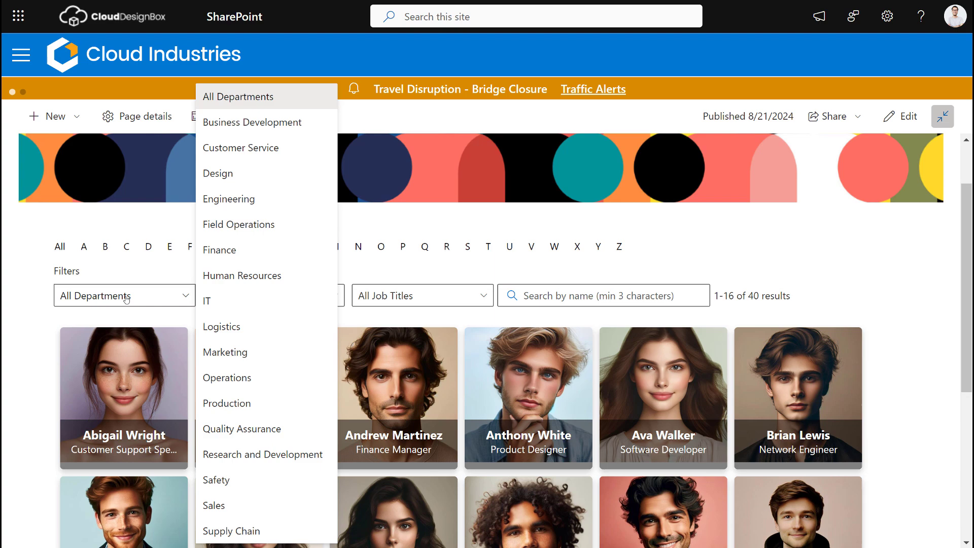
left_click(235, 202)
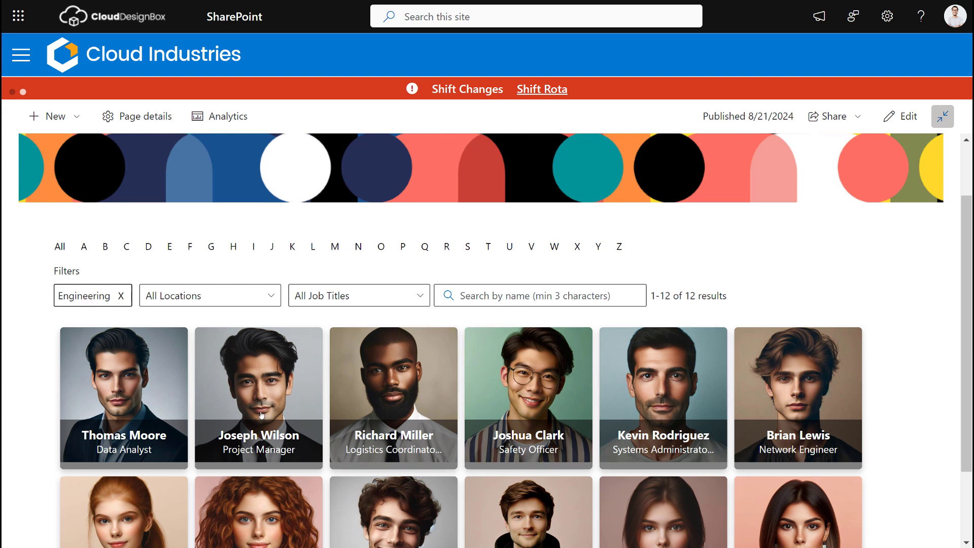
left_click(231, 298)
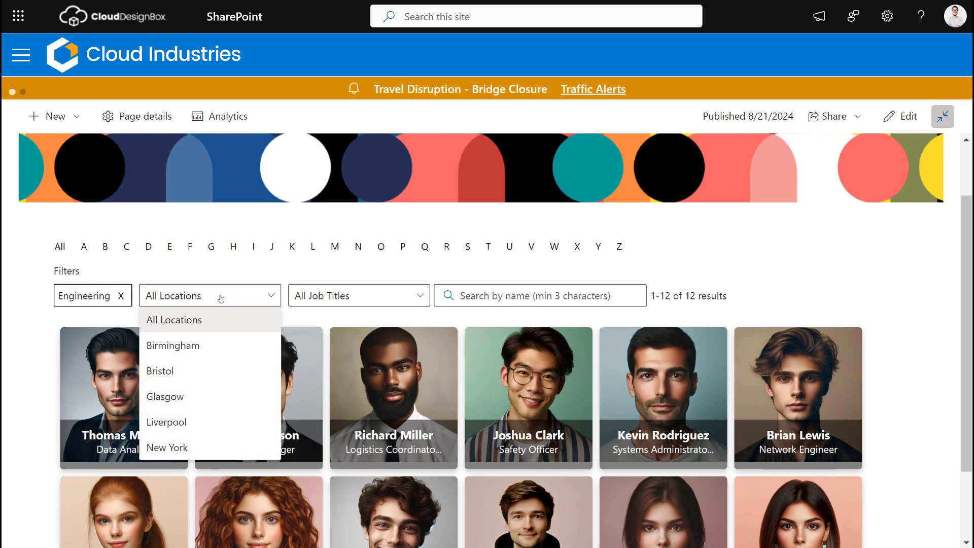
left_click(182, 347)
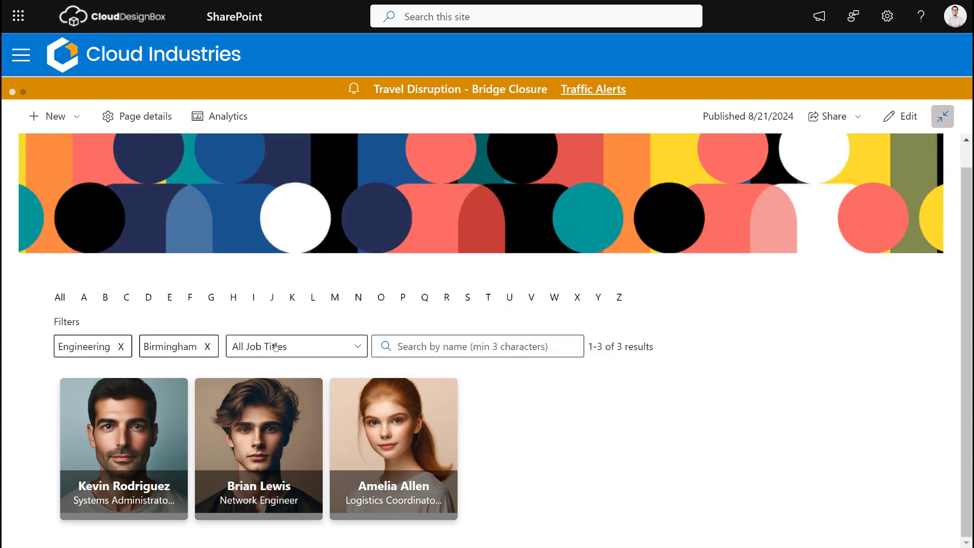
left_click(275, 346)
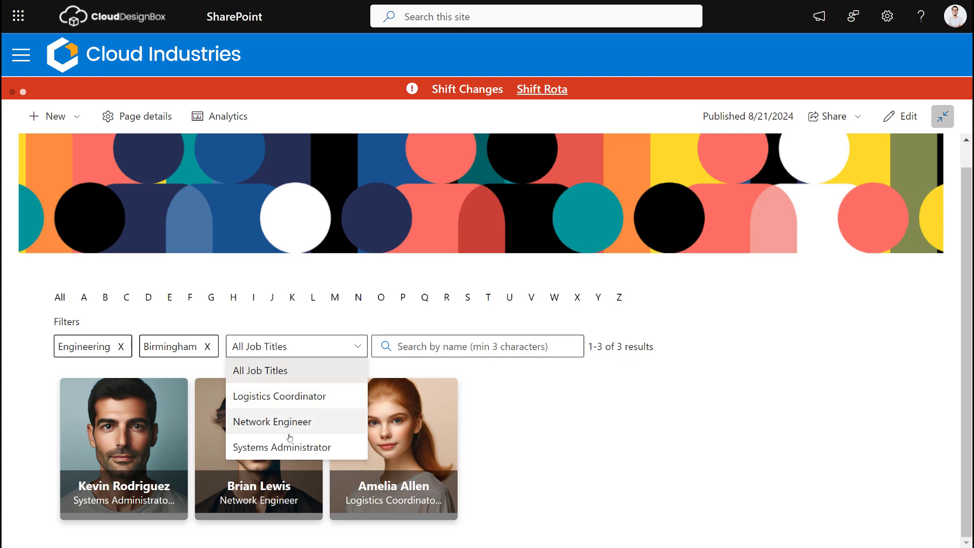
left_click(207, 347)
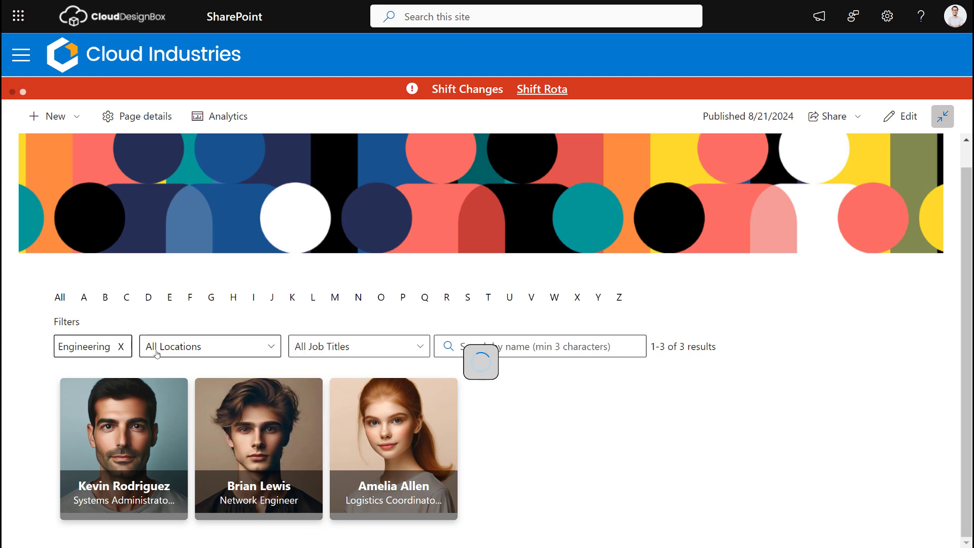
left_click(121, 348)
left_click(545, 348)
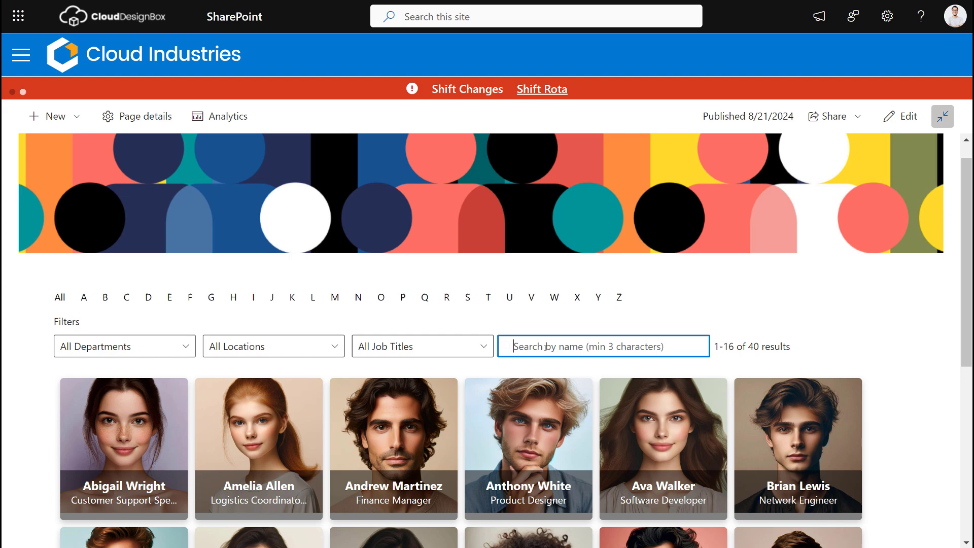
type("john")
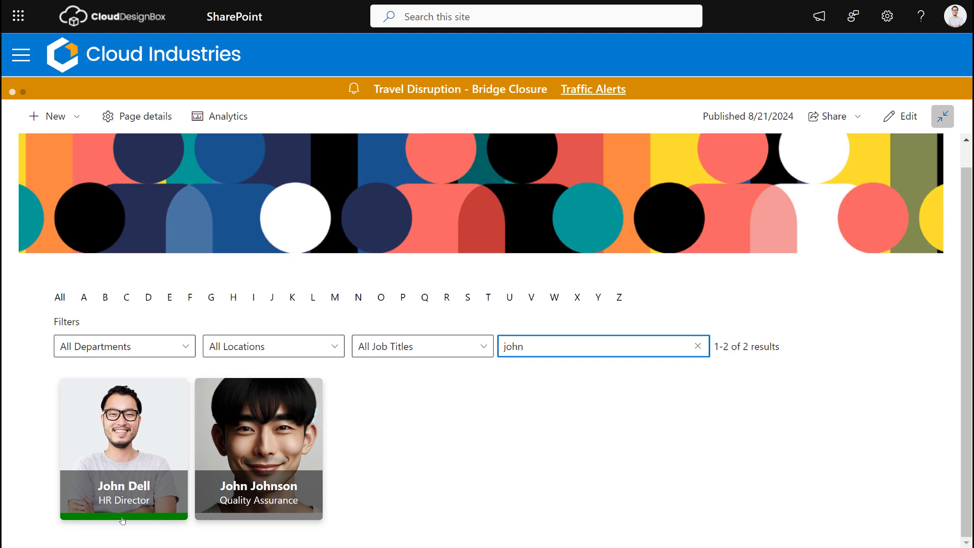
left_click(120, 449)
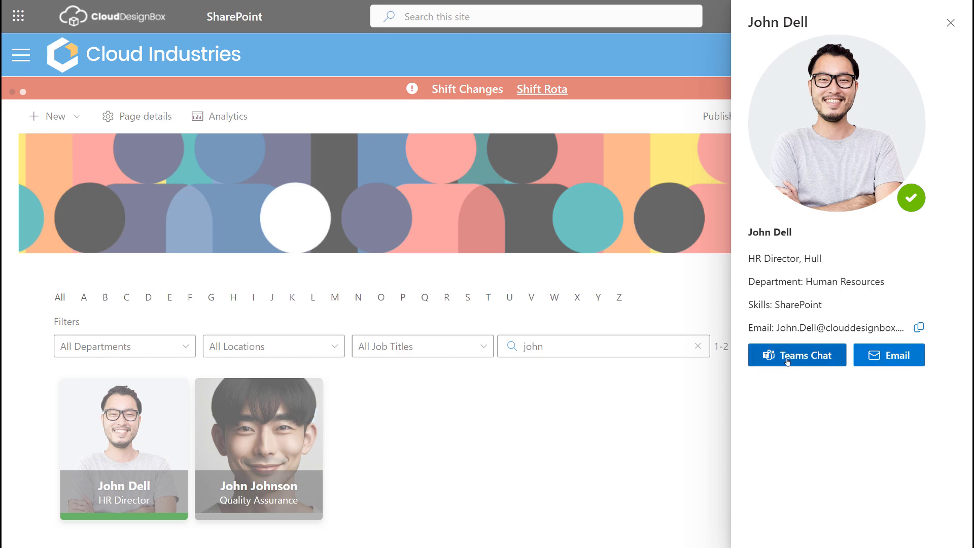
Close the profile panel, switch the page to edit mode and open the CDB Staff Directory web part settings.
left_click(950, 23)
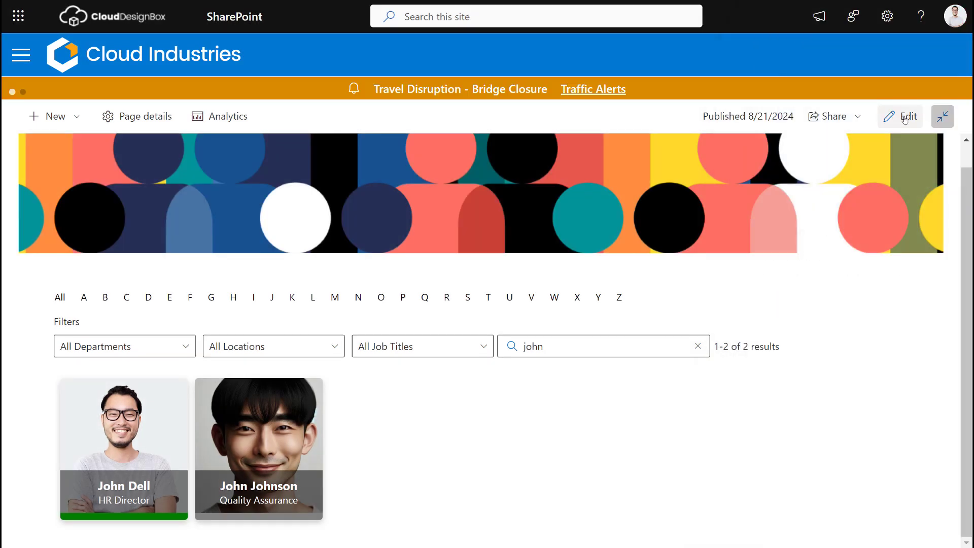
left_click(905, 118)
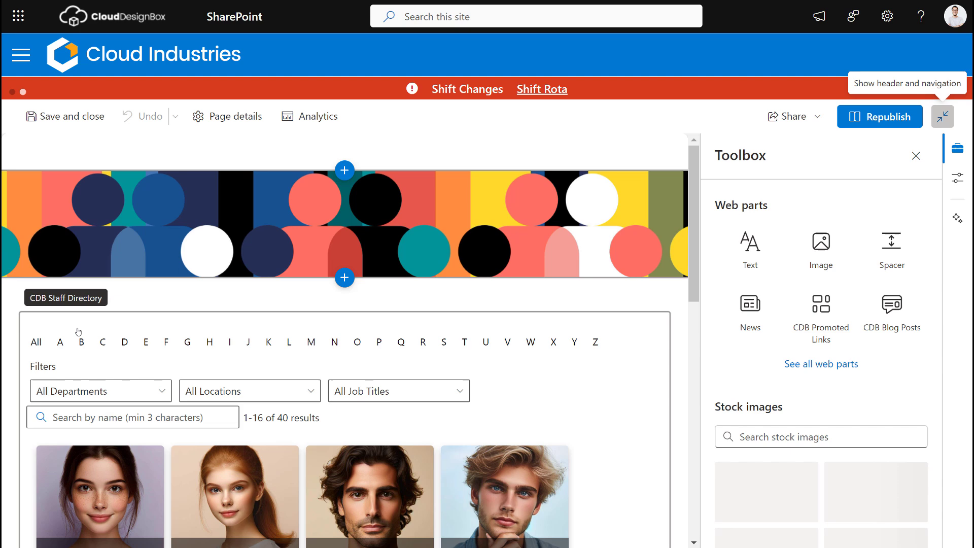
left_click(76, 333)
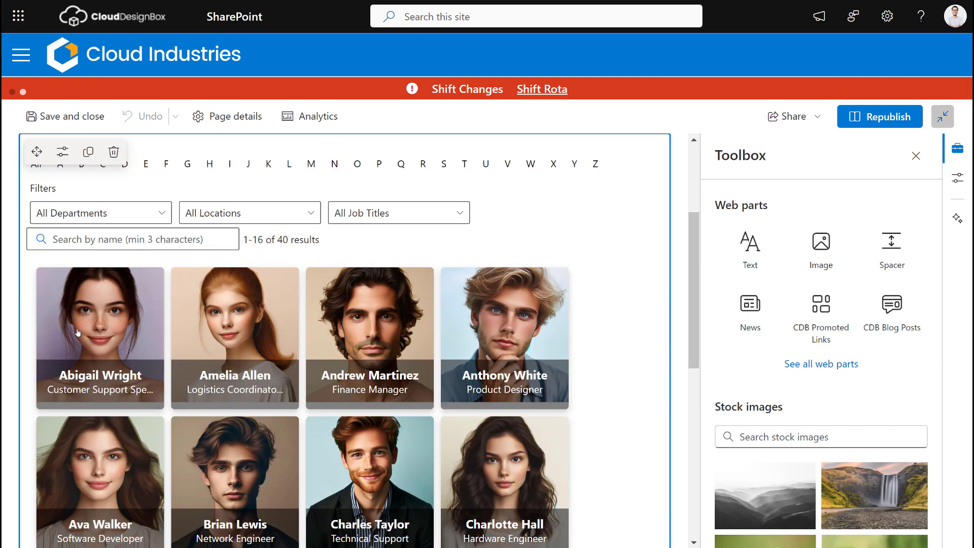
left_click(62, 152)
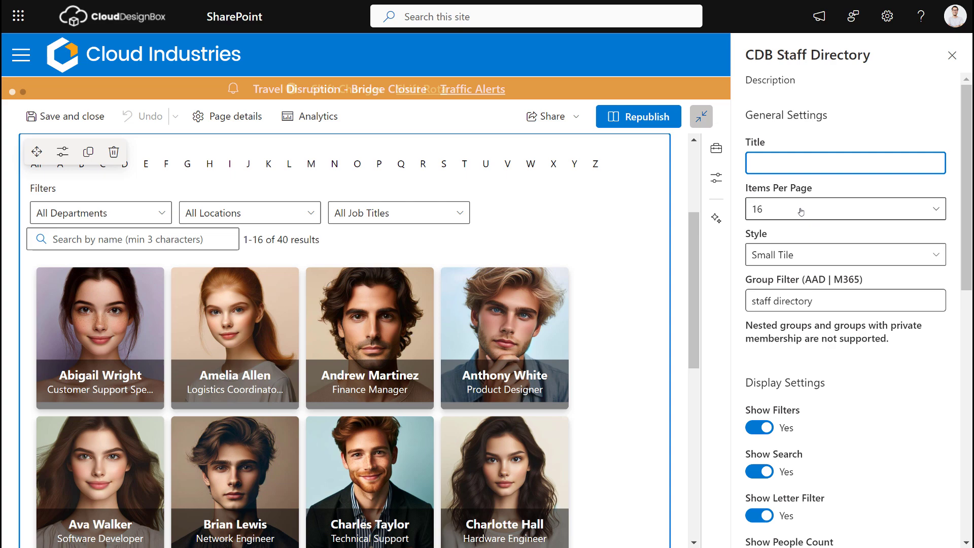
Scroll down the directory and go to the next page of staff.
scroll(525, 432, "down", 4)
scroll(525, 432, "down", 4)
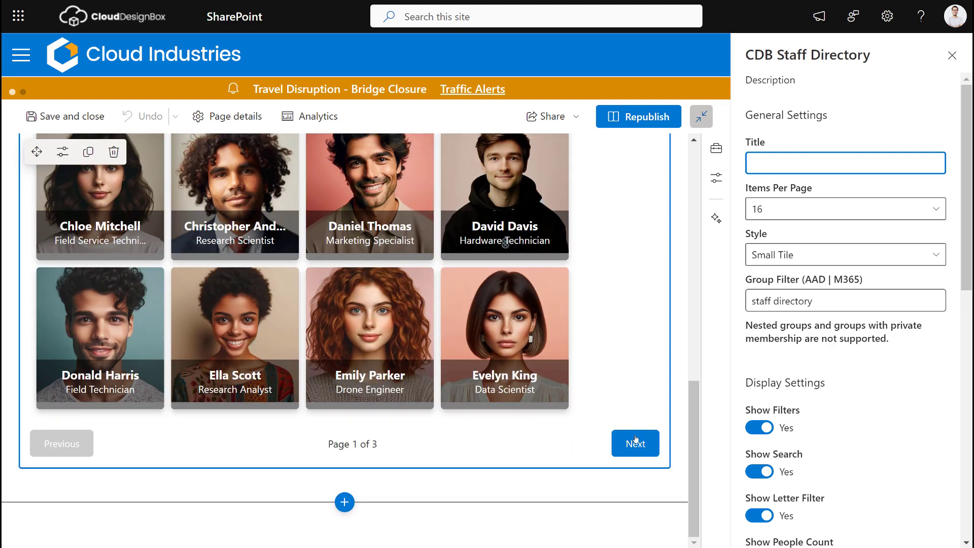
left_click(635, 442)
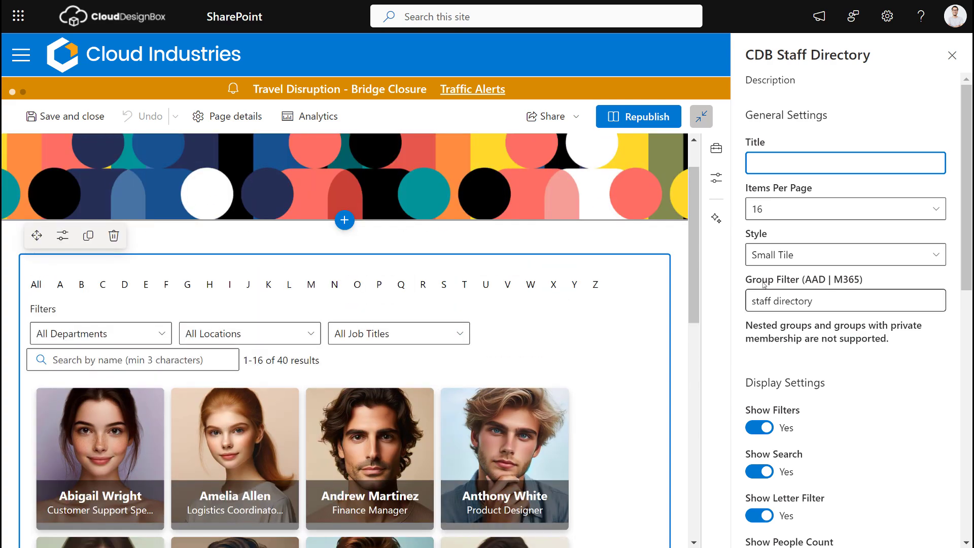
left_click(784, 257)
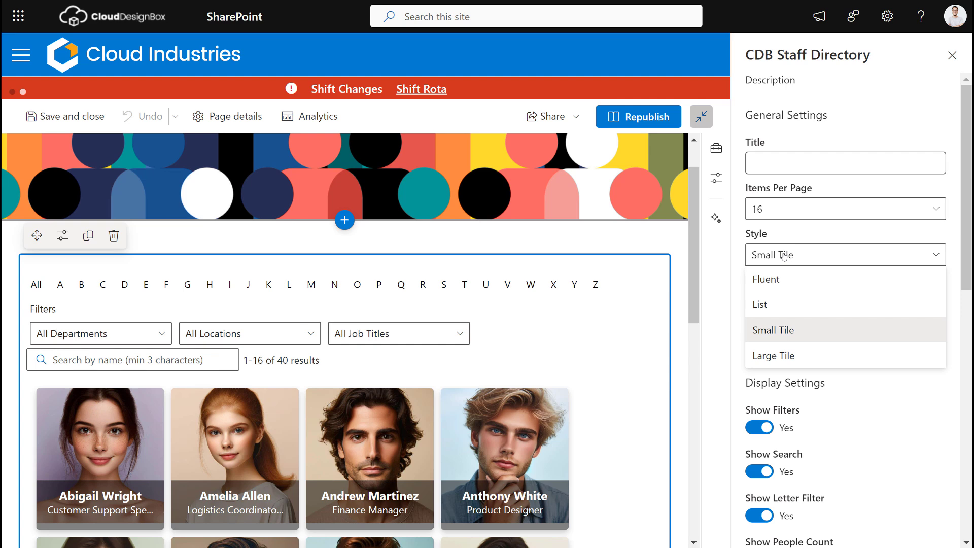
left_click(775, 357)
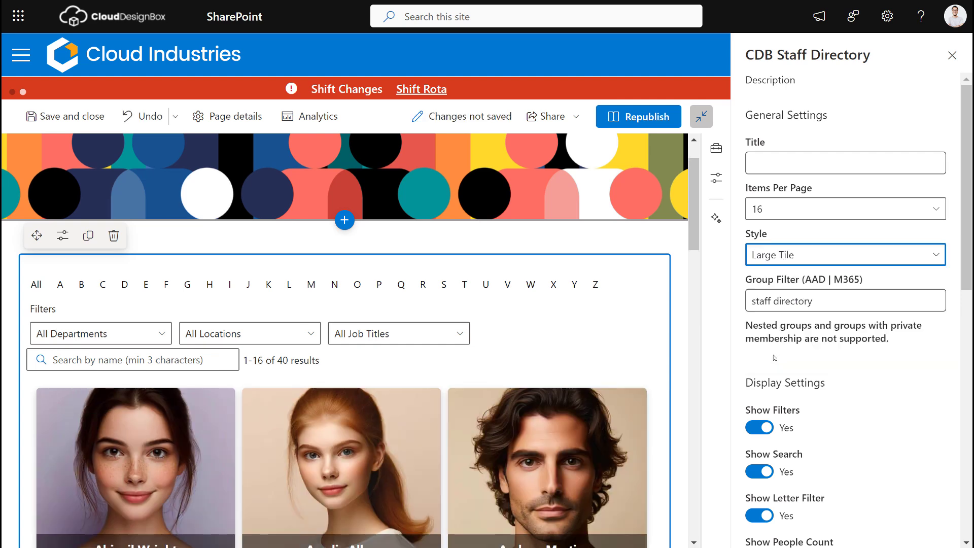
left_click(781, 259)
left_click(780, 303)
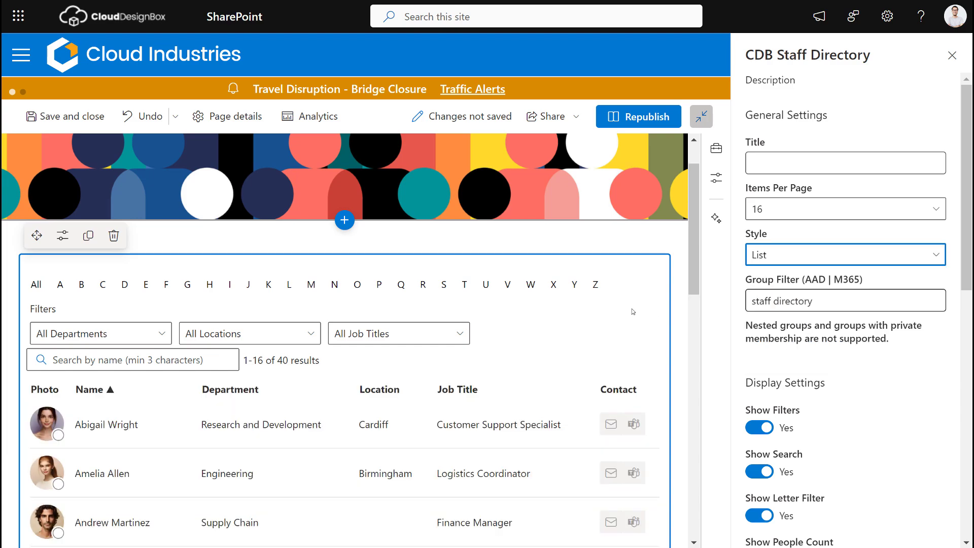
scroll(599, 329, "down", 4)
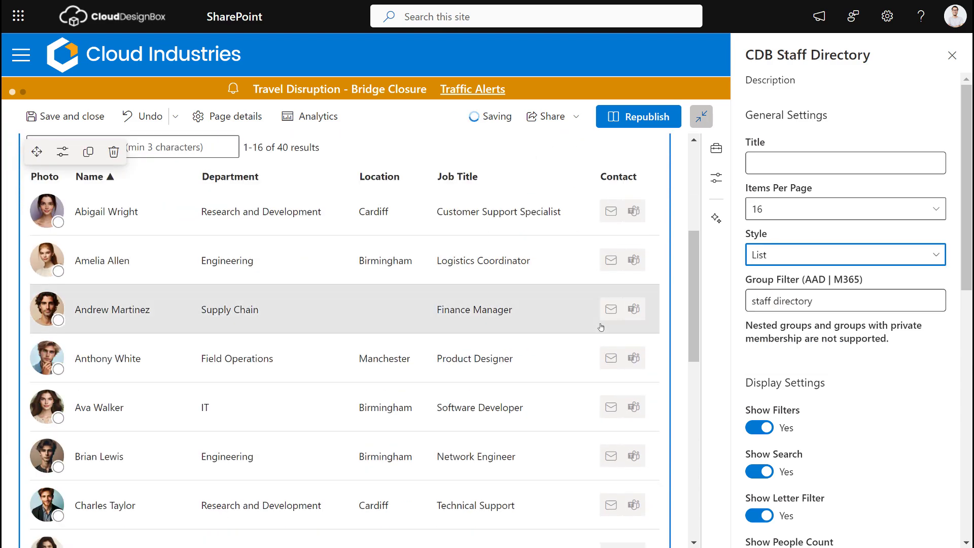
scroll(599, 329, "up", 3)
left_click(789, 256)
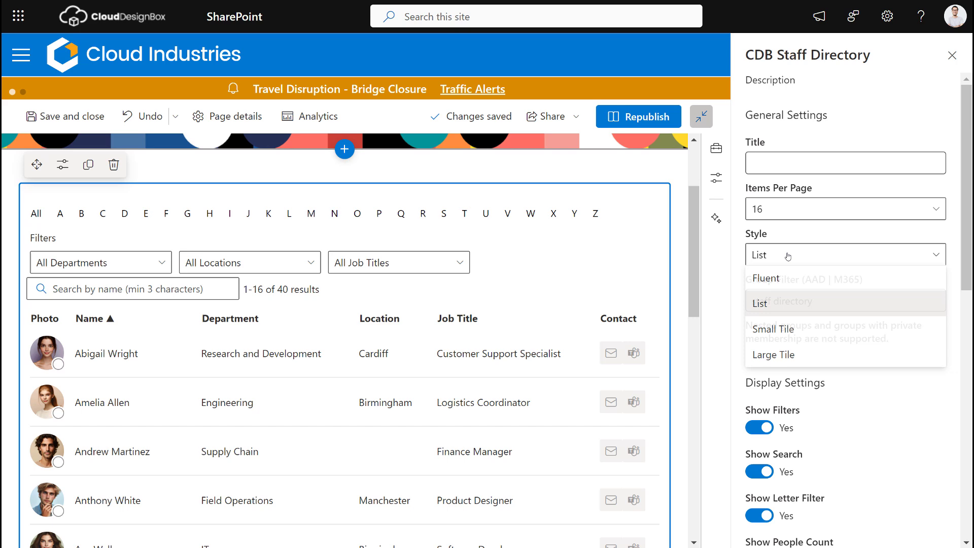
left_click(780, 281)
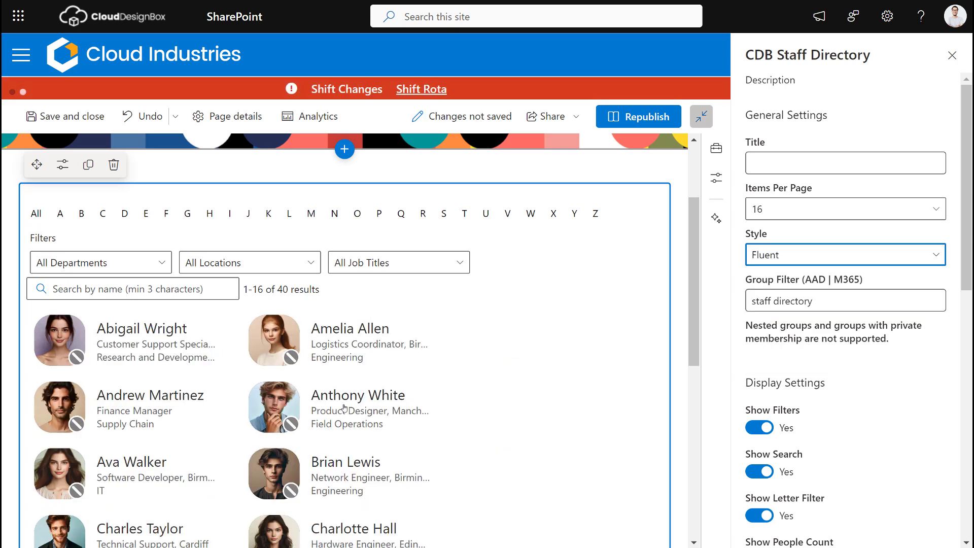
scroll(246, 402, "down", 1)
scroll(245, 401, "down", 2)
scroll(323, 393, "up", 5)
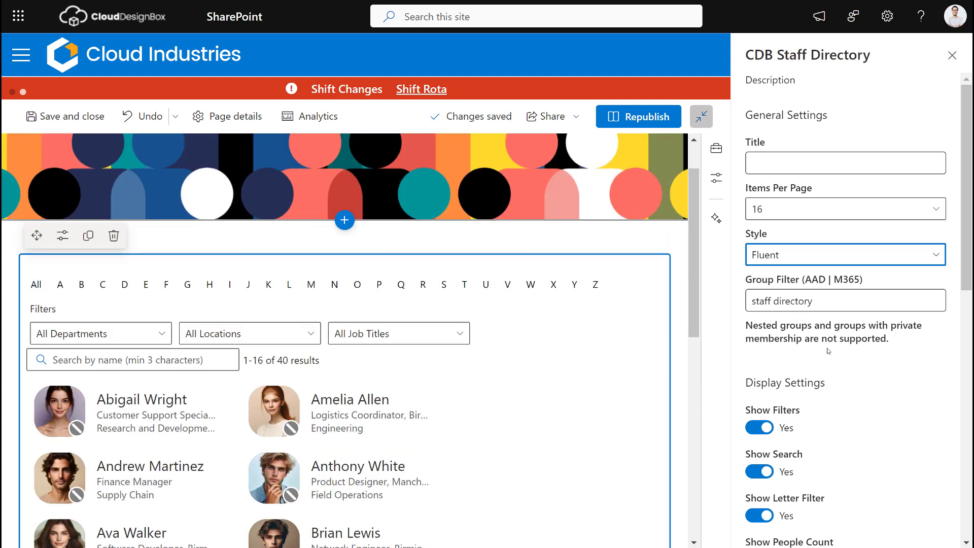
triple_click(830, 303)
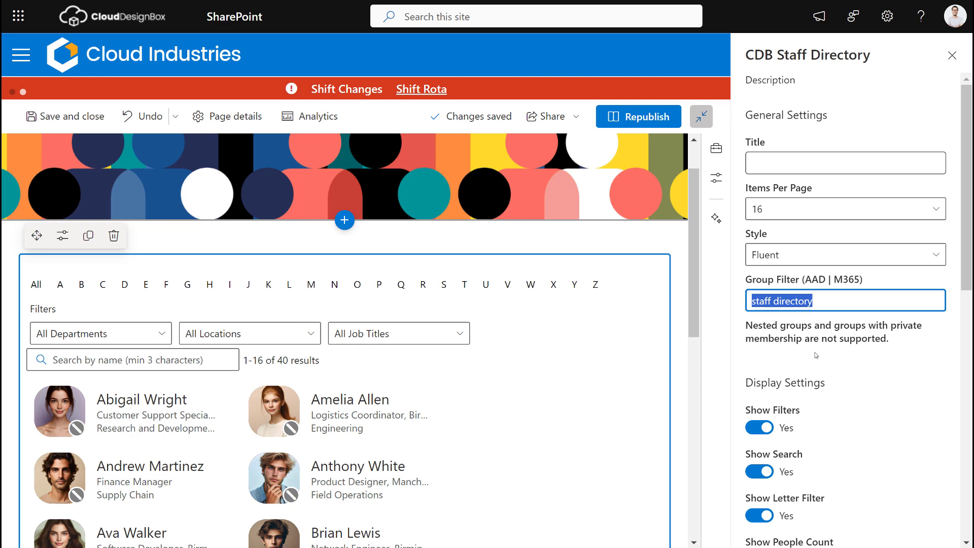
left_click(831, 299)
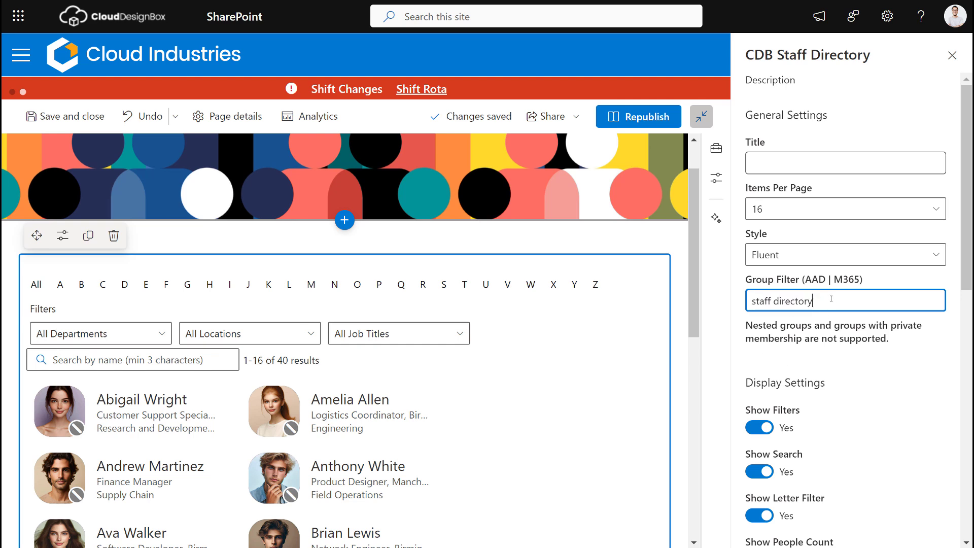
triple_click(766, 299)
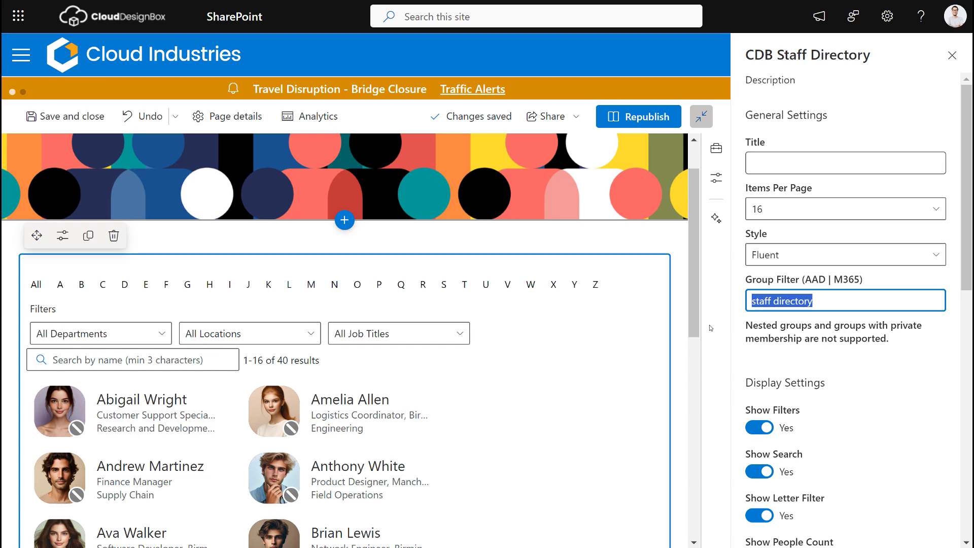
Toggle Show Filters and Show Letter Filter, leaving the A–Z letter row shown.
scroll(778, 343, "down", 2)
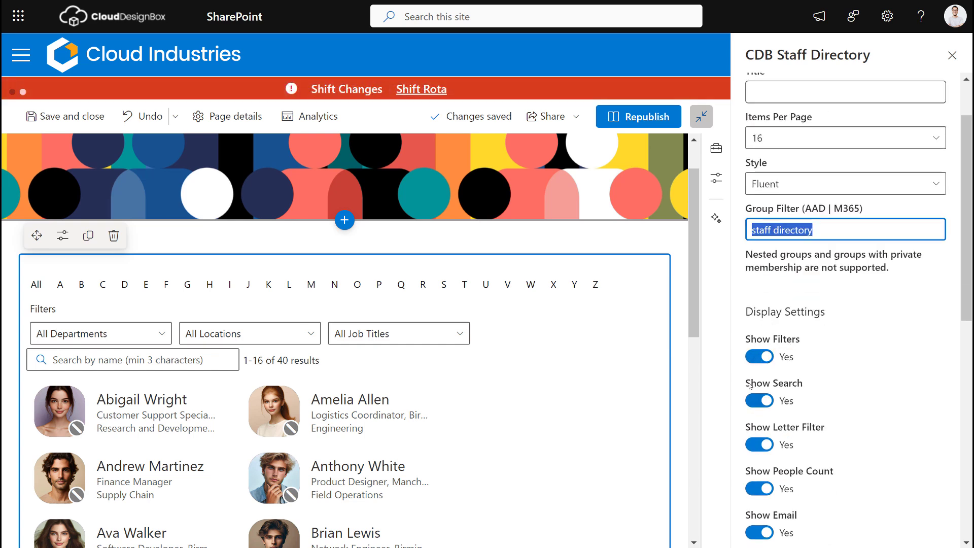
left_click(760, 358)
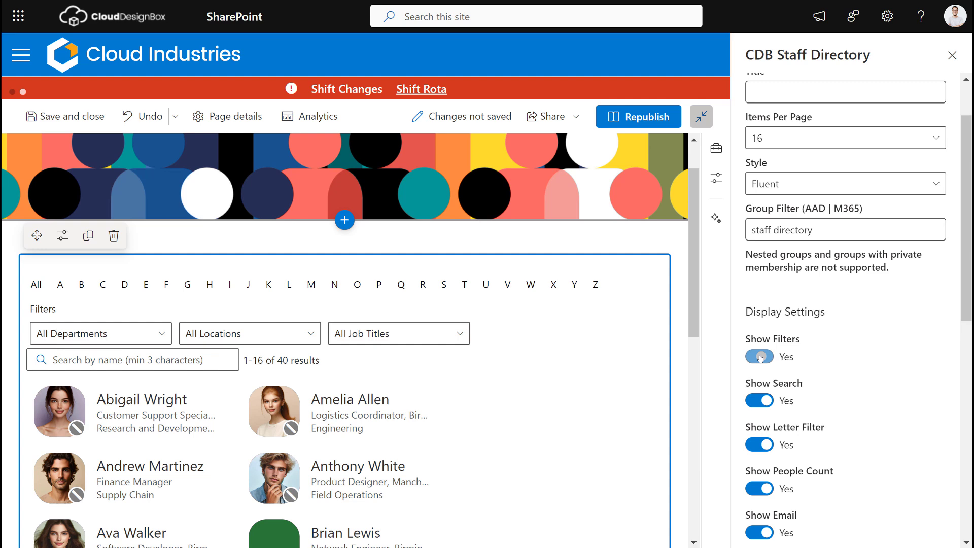
scroll(761, 361, "down", 1)
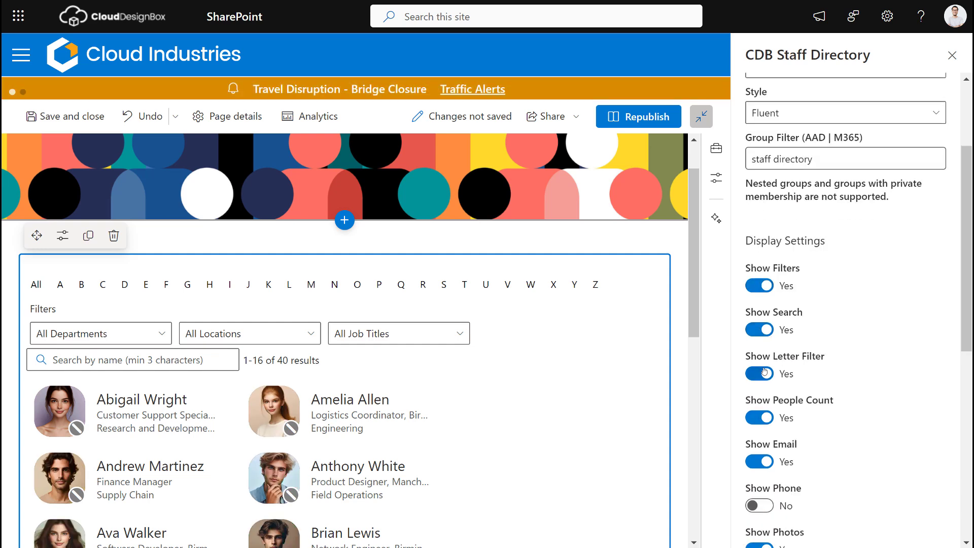
left_click(765, 372)
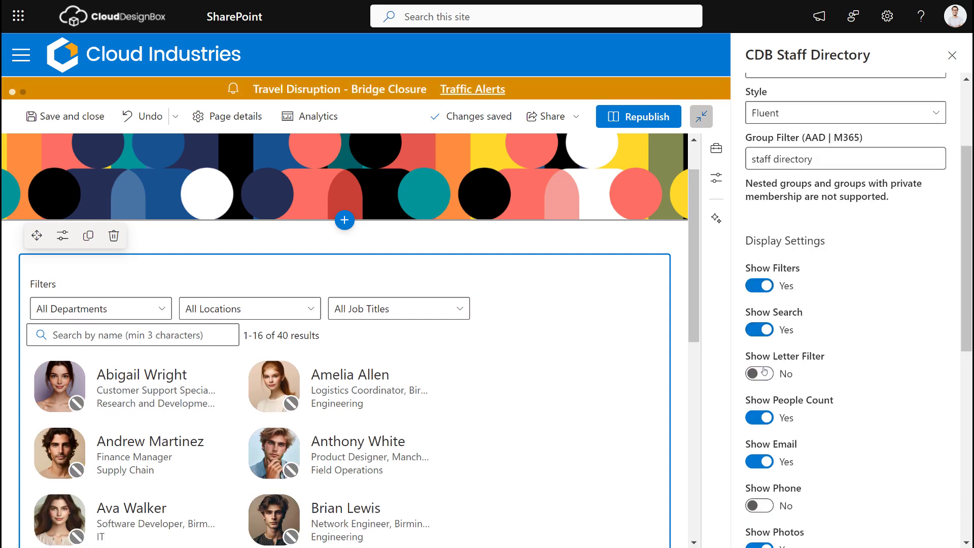
left_click(765, 372)
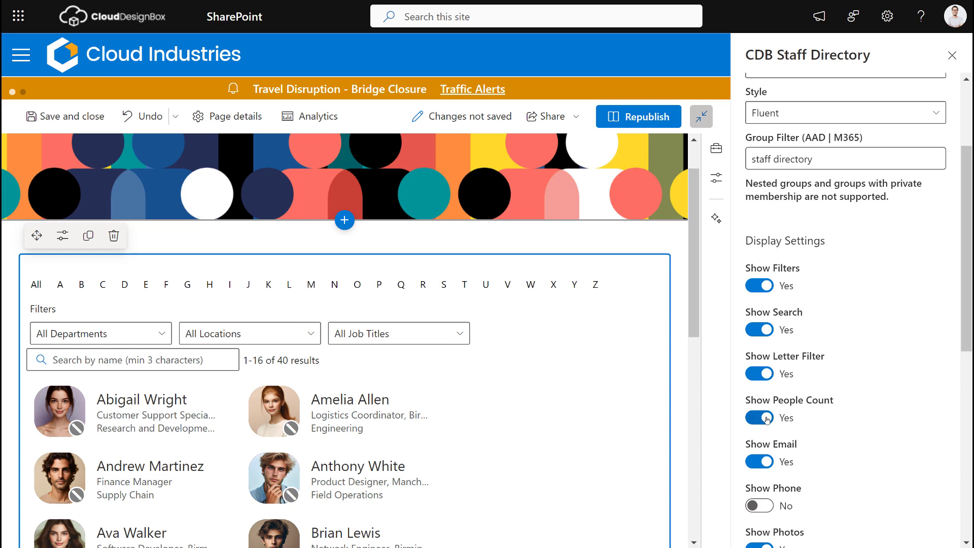
Set Show Phone to Yes so each person's phone number appears.
scroll(776, 411, "down", 2)
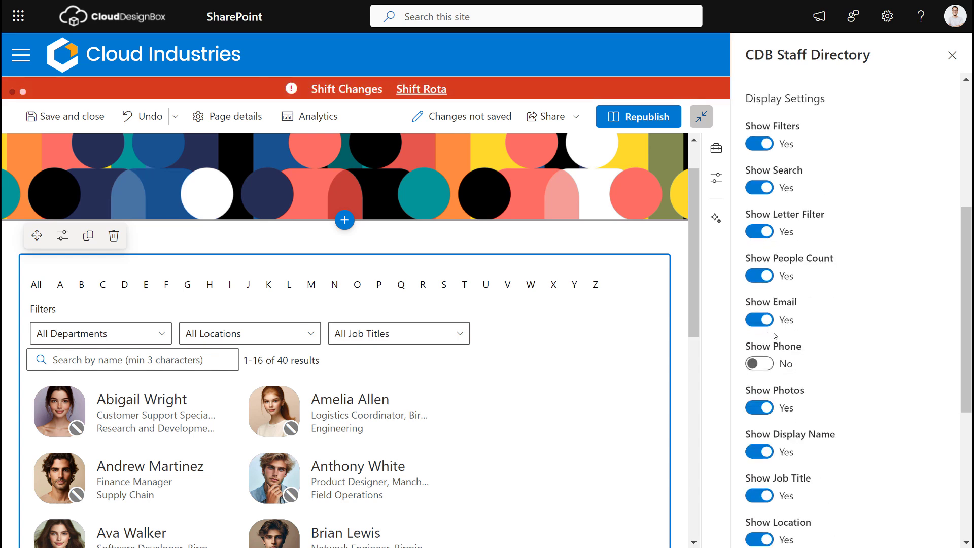
scroll(774, 336, "down", 1)
left_click(763, 292)
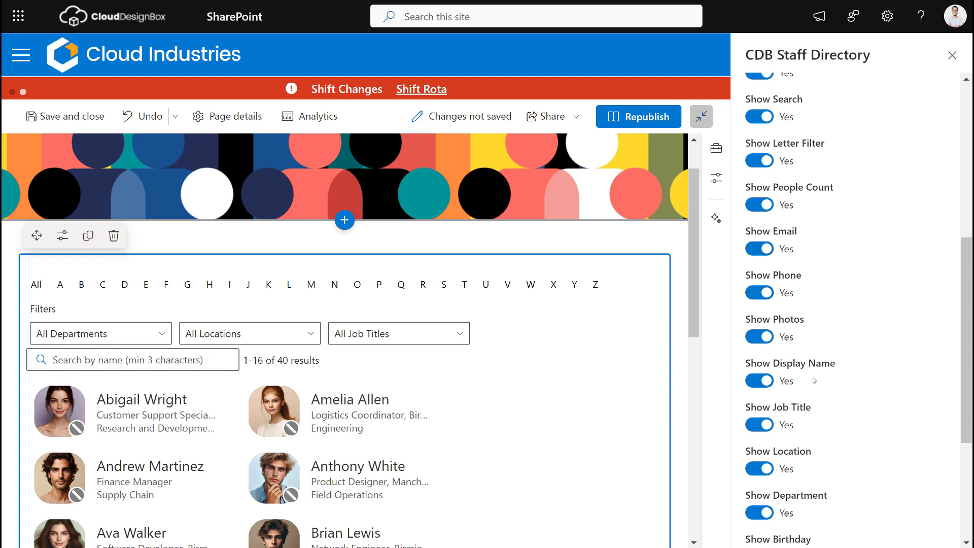
scroll(813, 380, "down", 1)
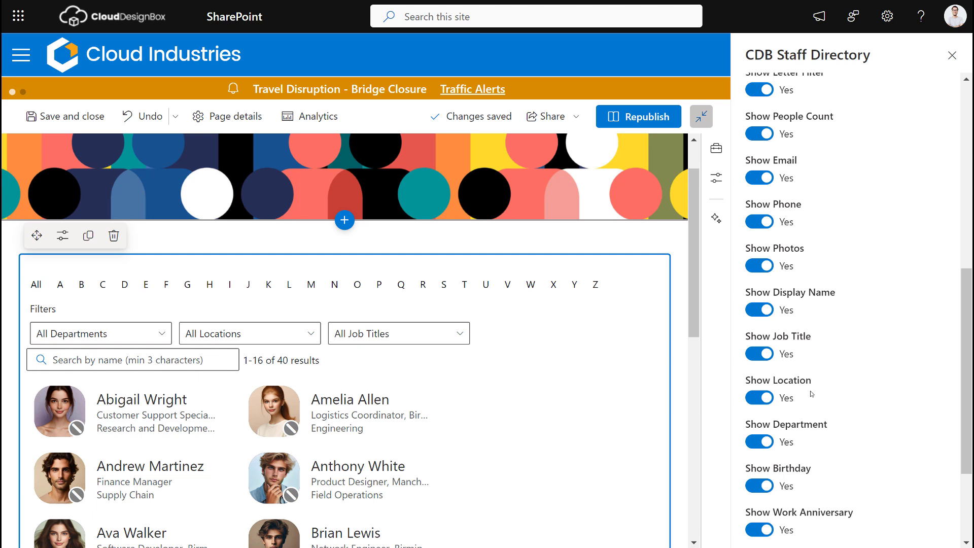
scroll(791, 431, "down", 3)
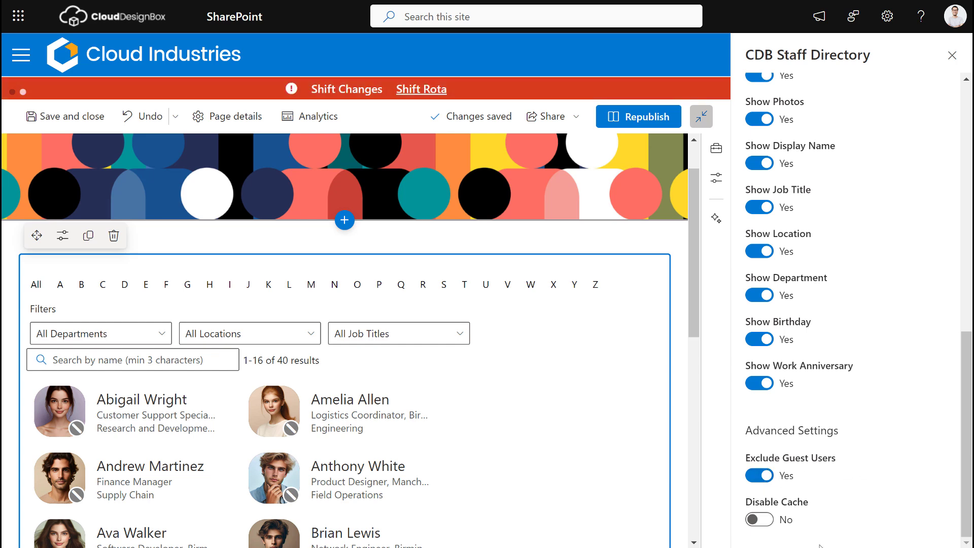
scroll(837, 502, "up", 10)
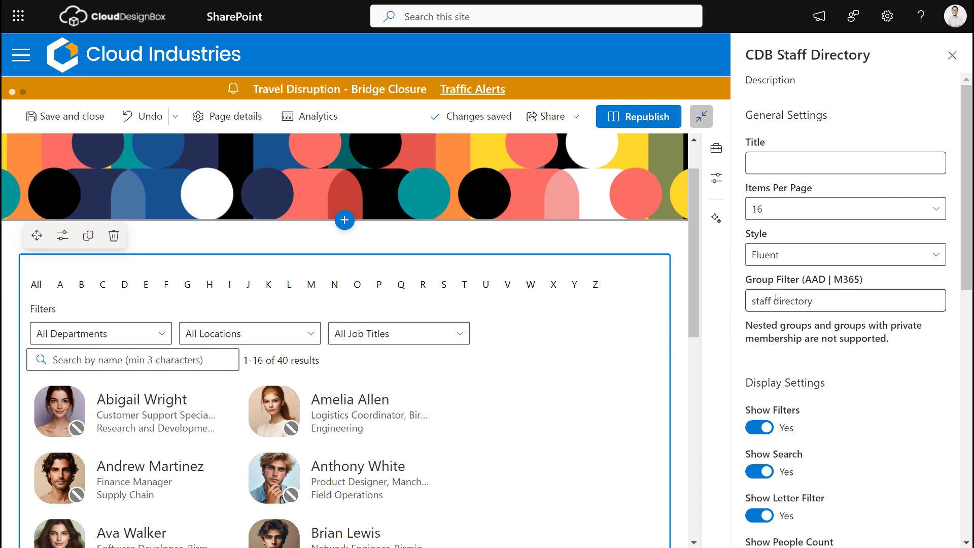
Change the directory Style to List and republish the page.
left_click(790, 256)
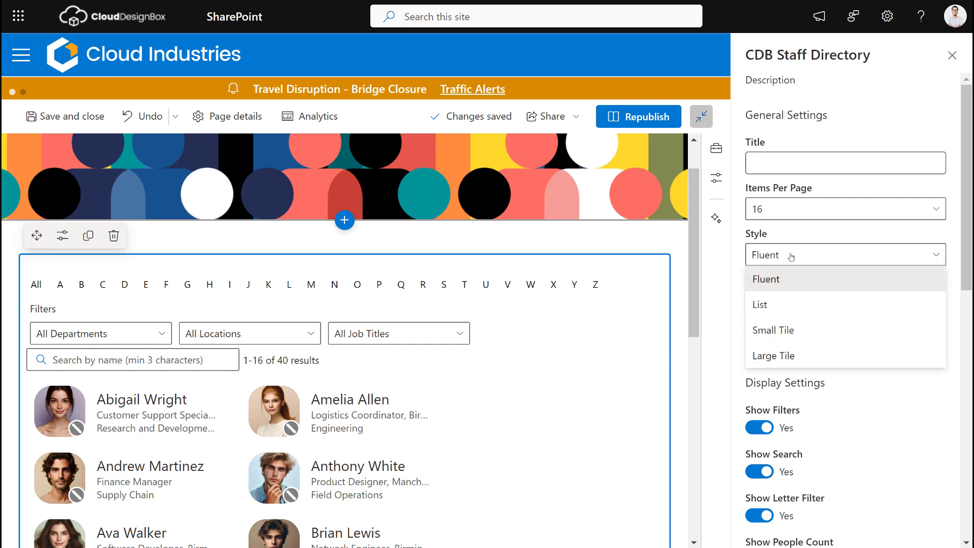
left_click(787, 305)
left_click(639, 118)
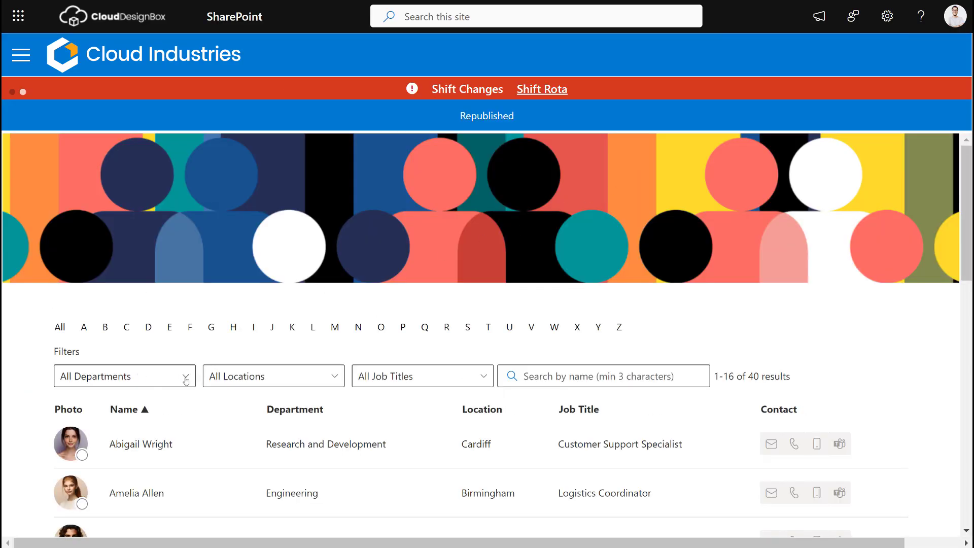
Filter the published directory to Birmingham location and Engineering department.
left_click(250, 378)
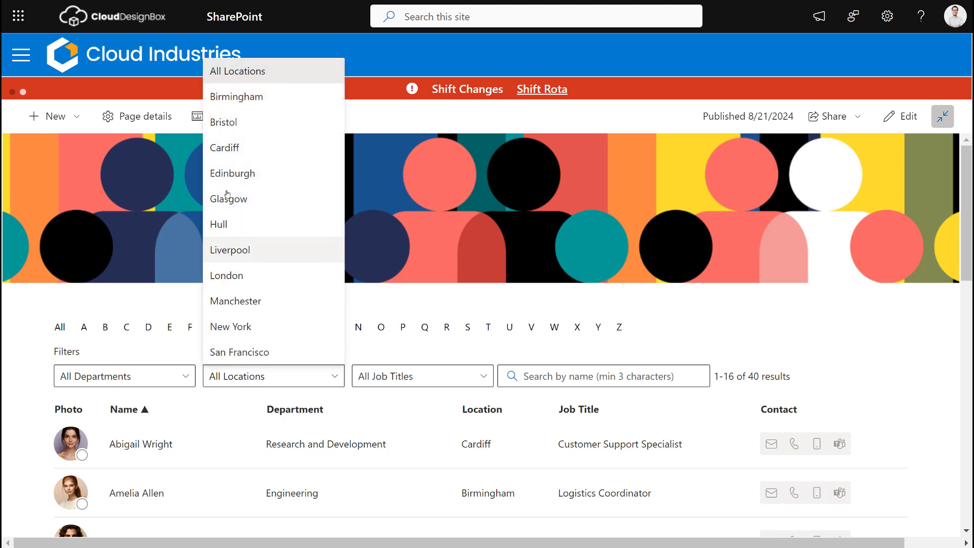
left_click(252, 96)
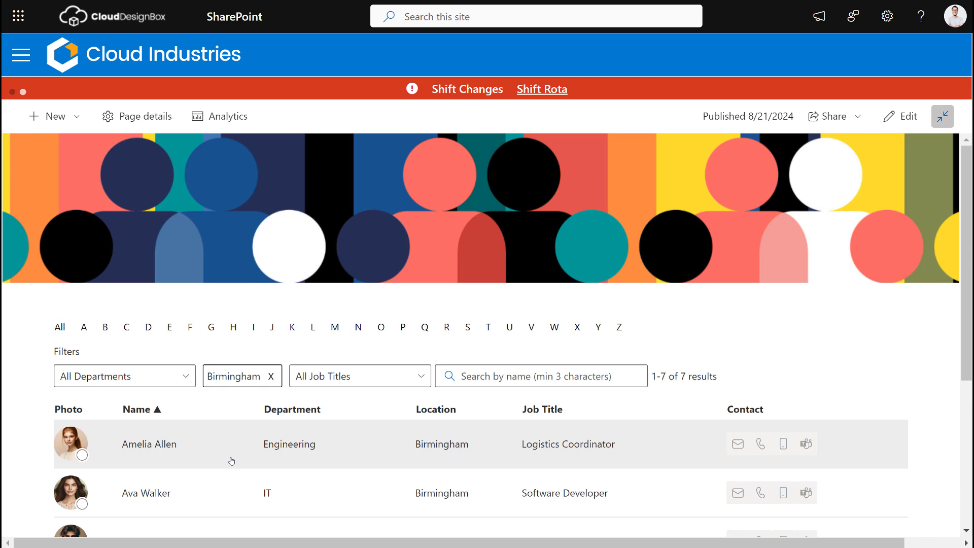
left_click(171, 376)
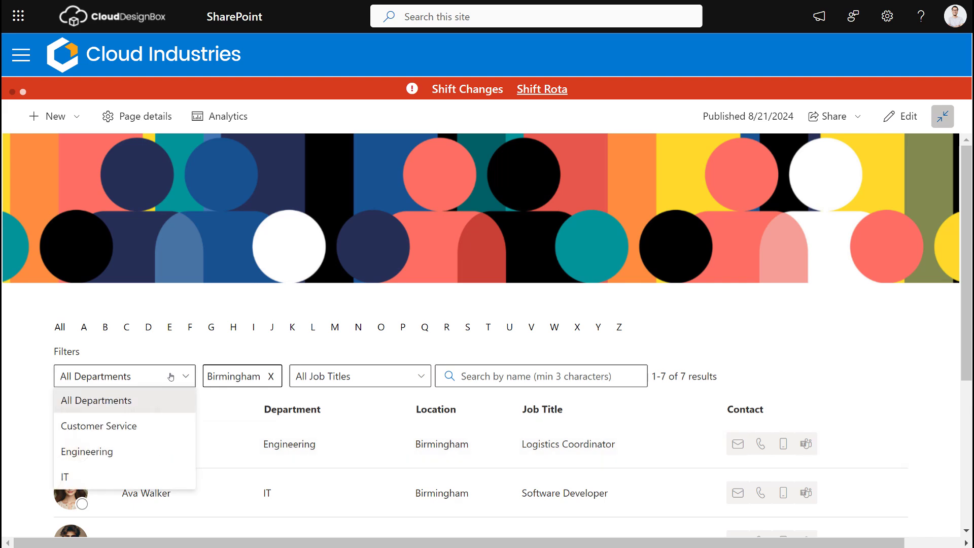
left_click(109, 451)
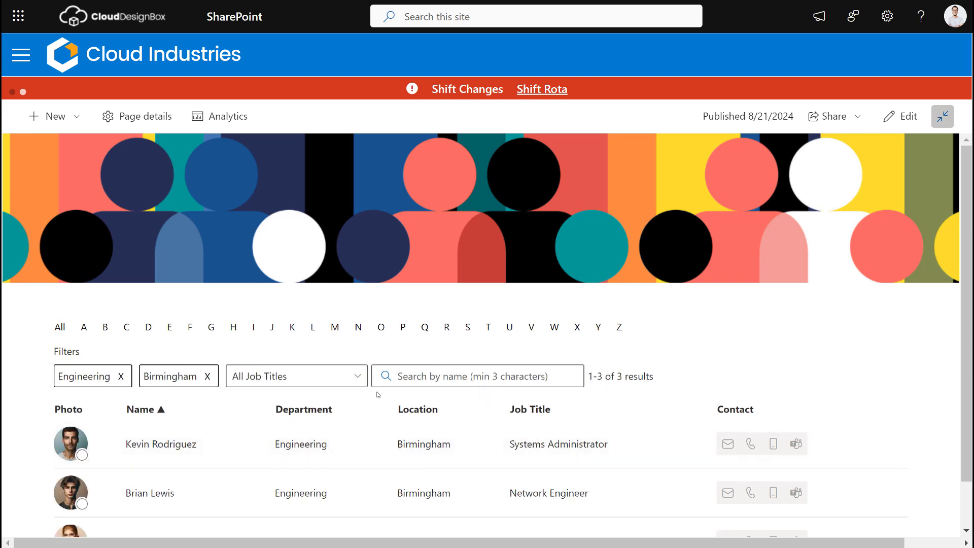
Open and then close the profile details of the first filtered result.
scroll(372, 394, "down", 1)
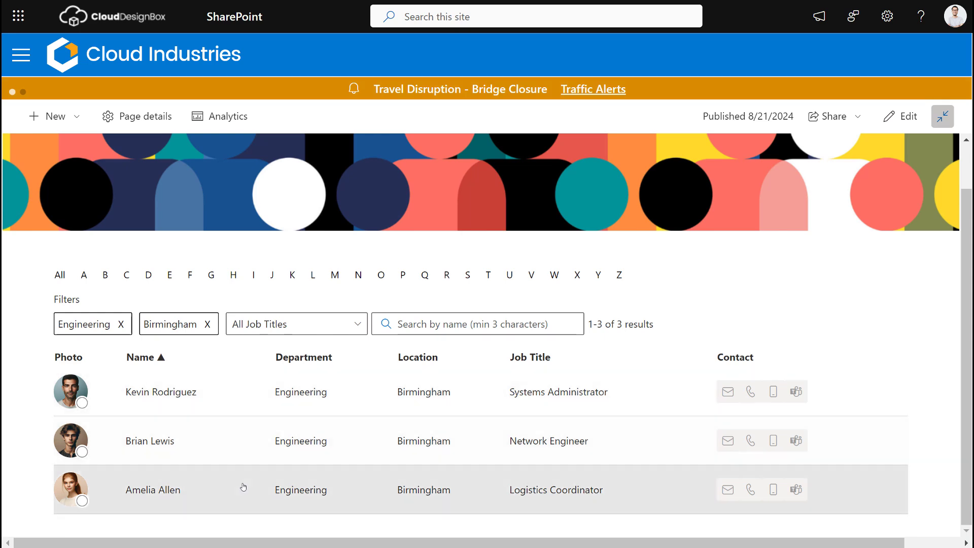
left_click(629, 399)
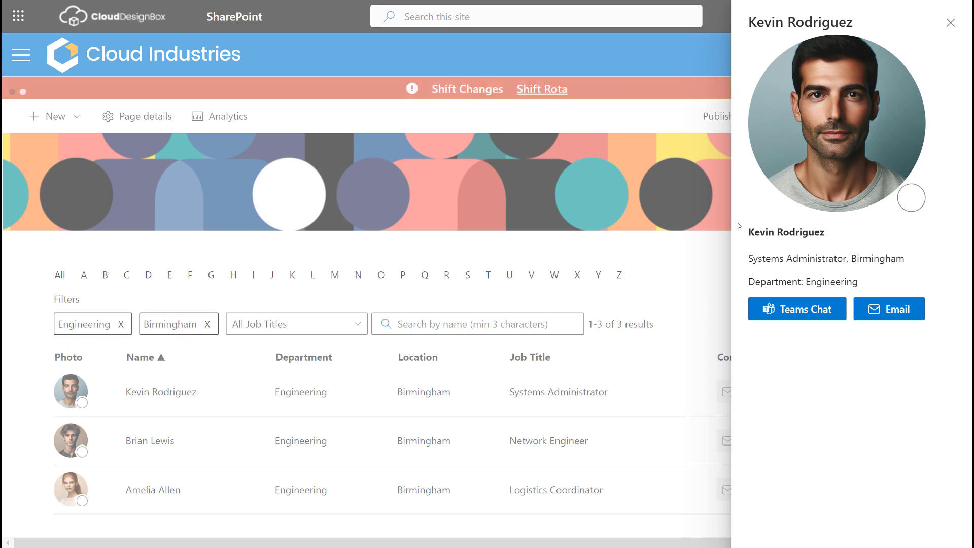
left_click(951, 24)
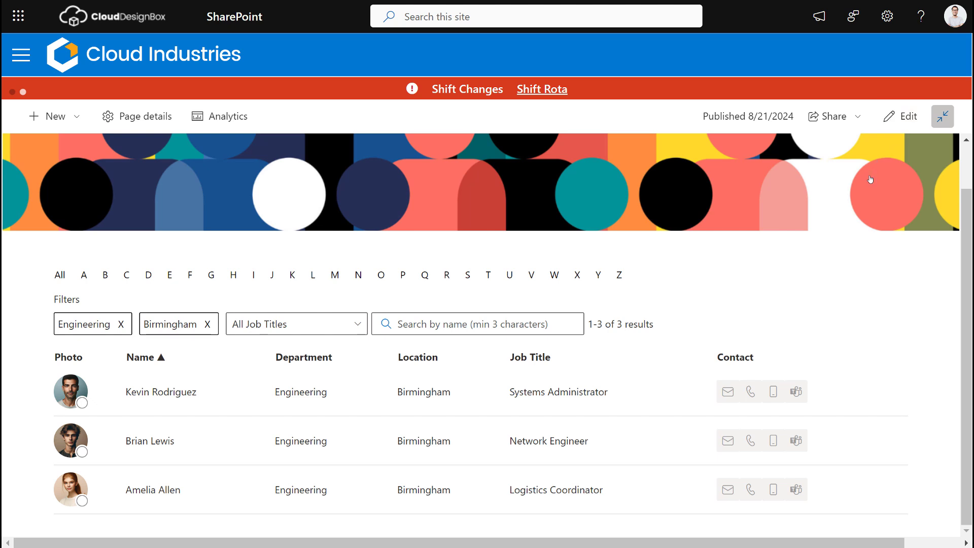
Put the page into edit mode and open the staff directory web part's settings.
left_click(899, 115)
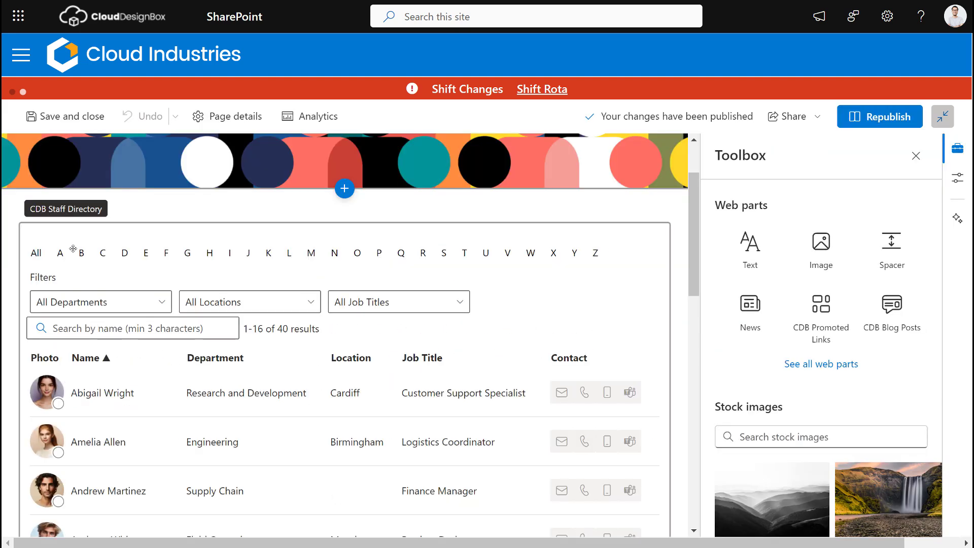
left_click(73, 248)
left_click(62, 152)
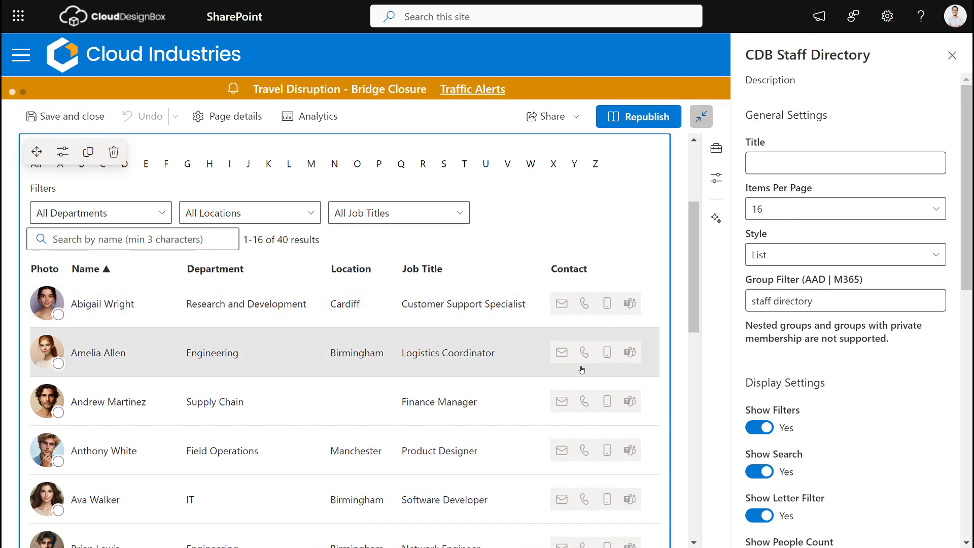
left_click(749, 163)
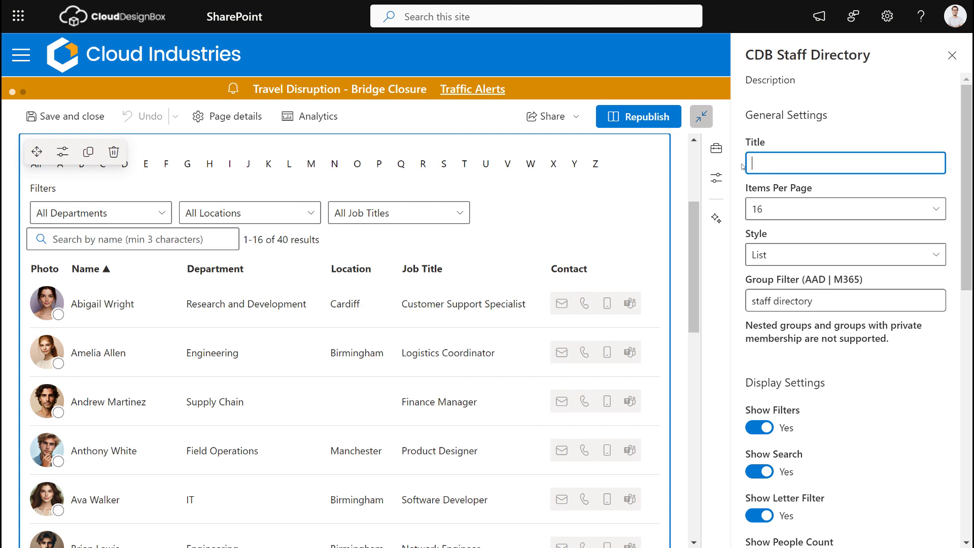
Replace the Group Filter text with 'Engineering Team', limiting the list to 12 staff.
triple_click(834, 302)
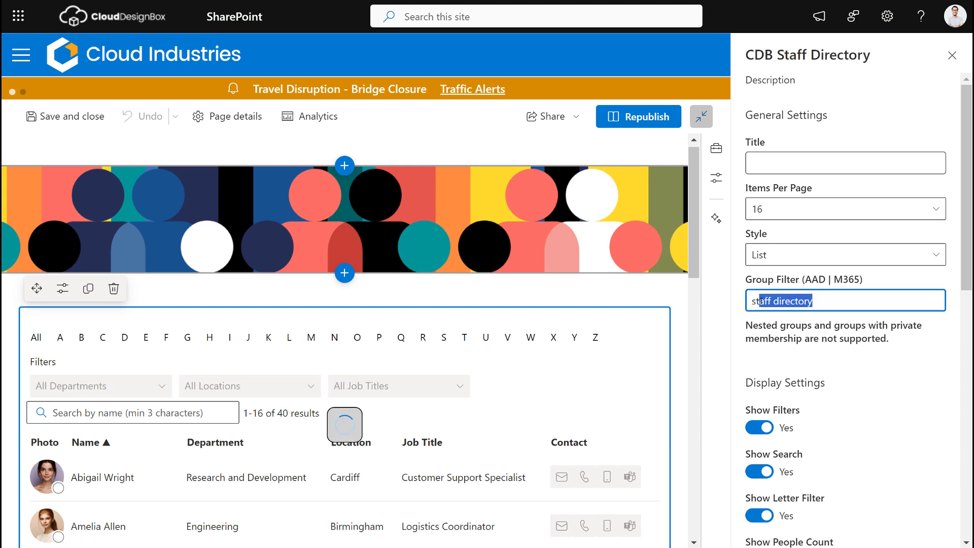
type("st")
triple_click(830, 300)
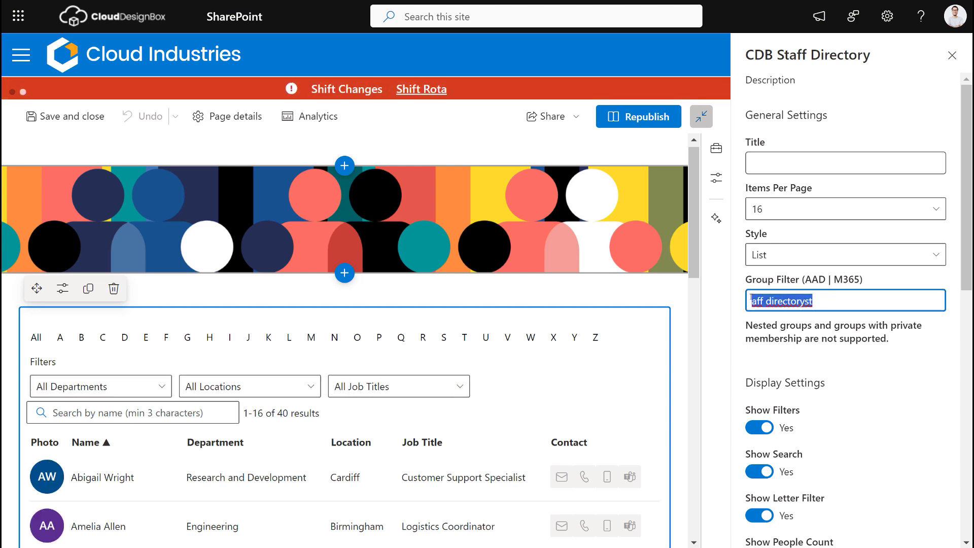
type("Engin")
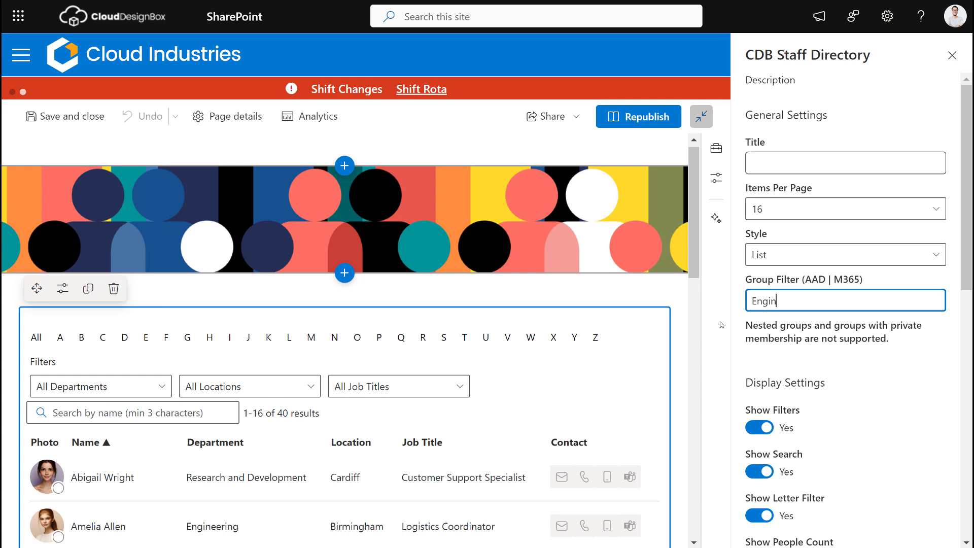
type("eering Team")
left_click(795, 341)
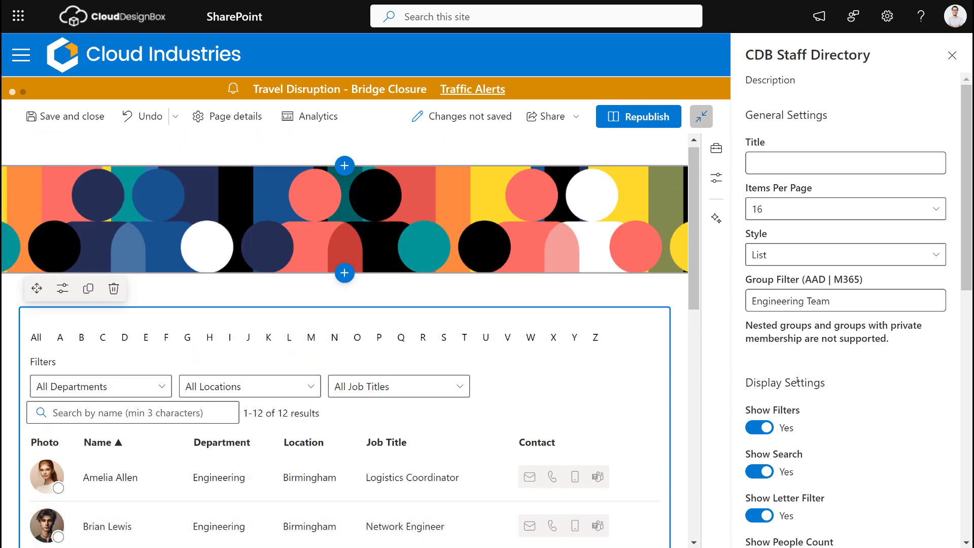
Turn off Show Filters, Show Search, Show Letter Filter and Show People Count.
left_click(759, 427)
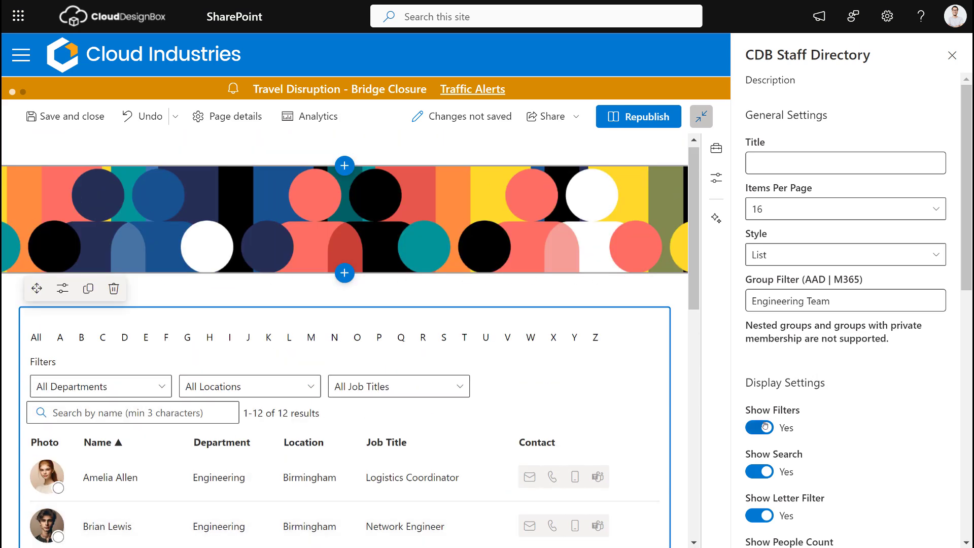
left_click(761, 471)
left_click(759, 516)
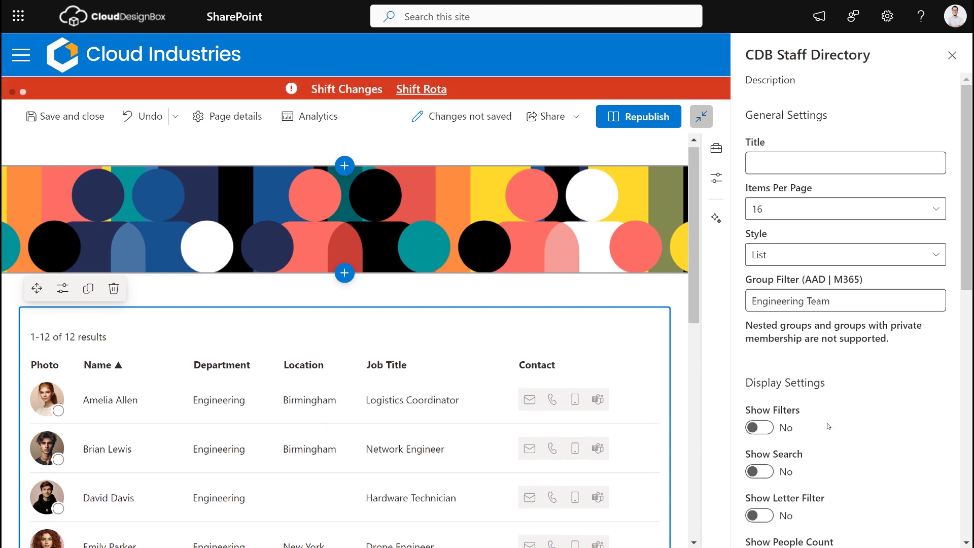
scroll(829, 429, "down", 2)
left_click(759, 488)
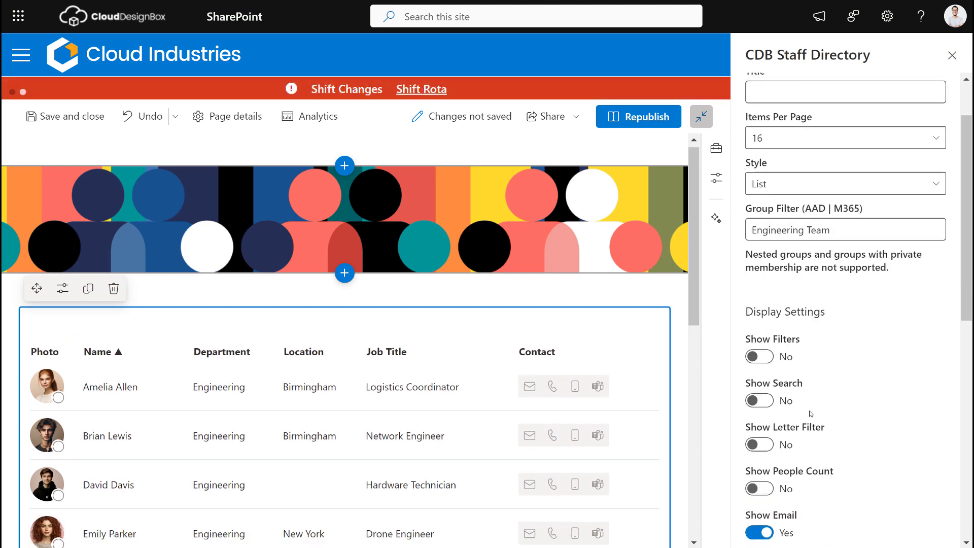
scroll(810, 413, "down", 2)
scroll(811, 296, "up", 4)
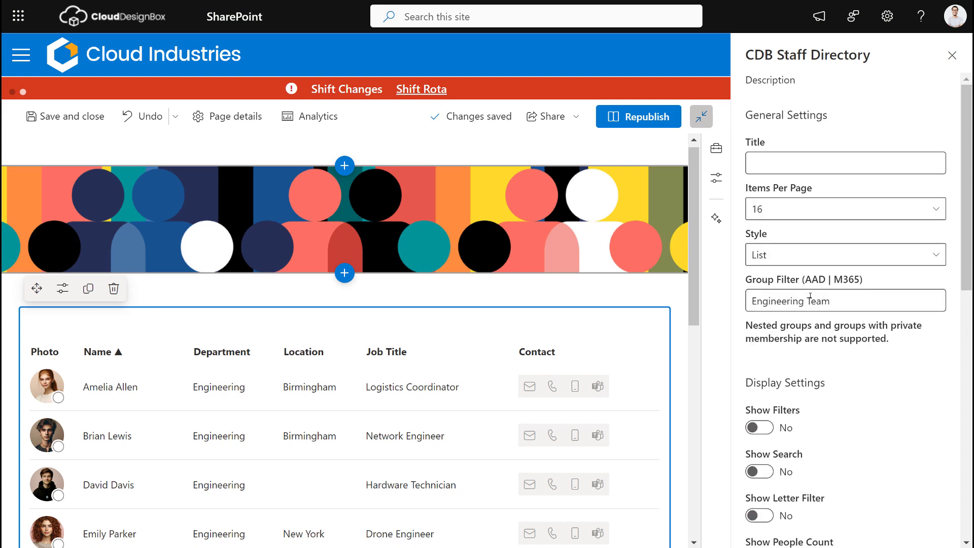
Set the directory Style to Small Tile.
left_click(782, 260)
left_click(778, 331)
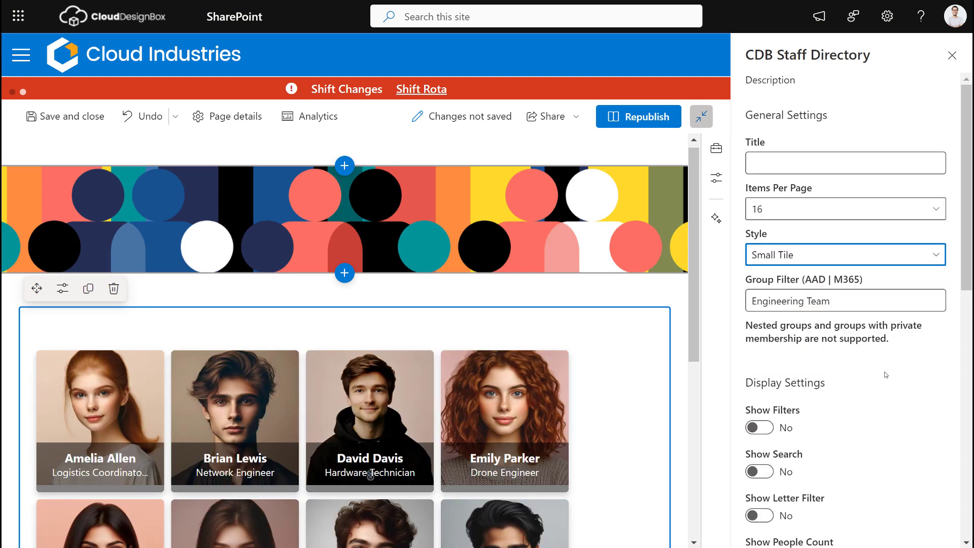
scroll(818, 355, "down", 10)
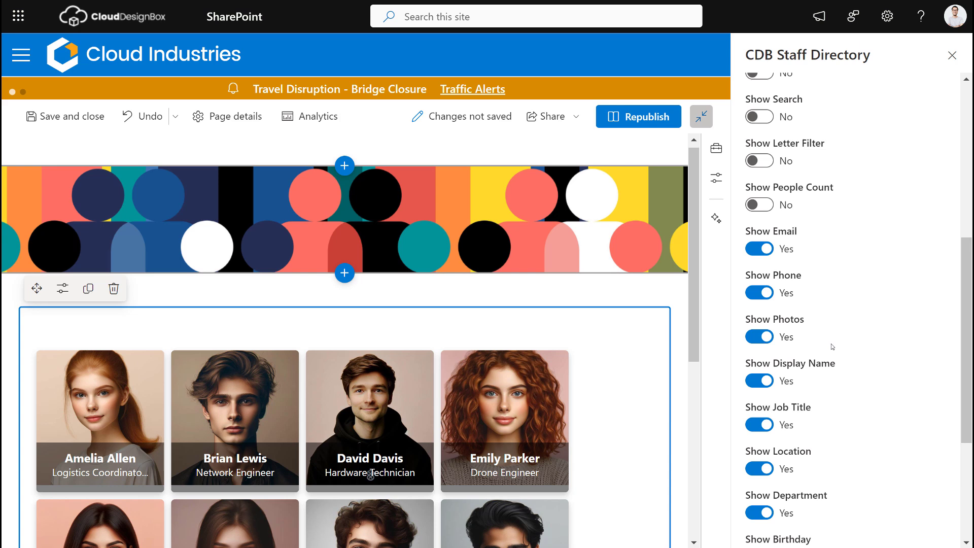
scroll(833, 347, "down", 4)
scroll(832, 350, "up", 14)
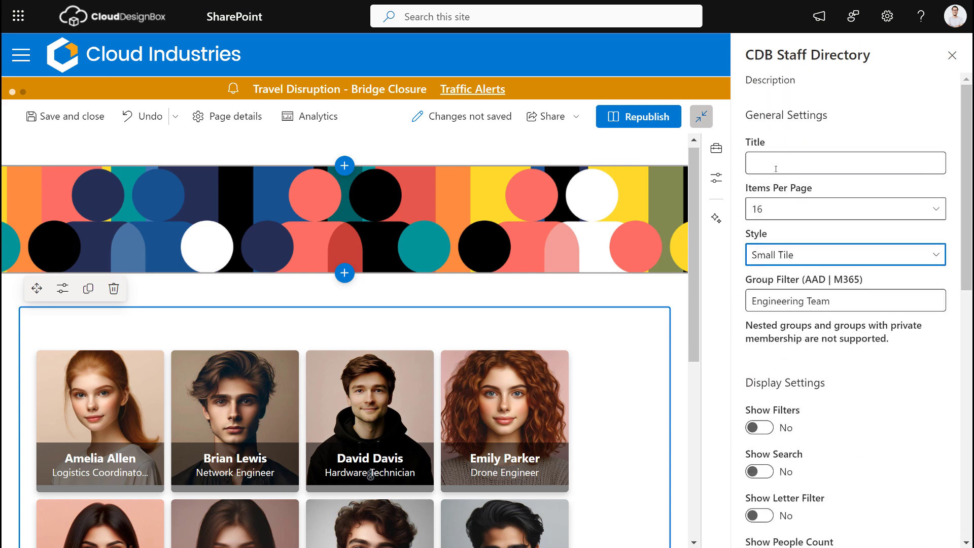
Title the web part 'Engineering Team' and republish the page.
left_click(775, 169)
type("En")
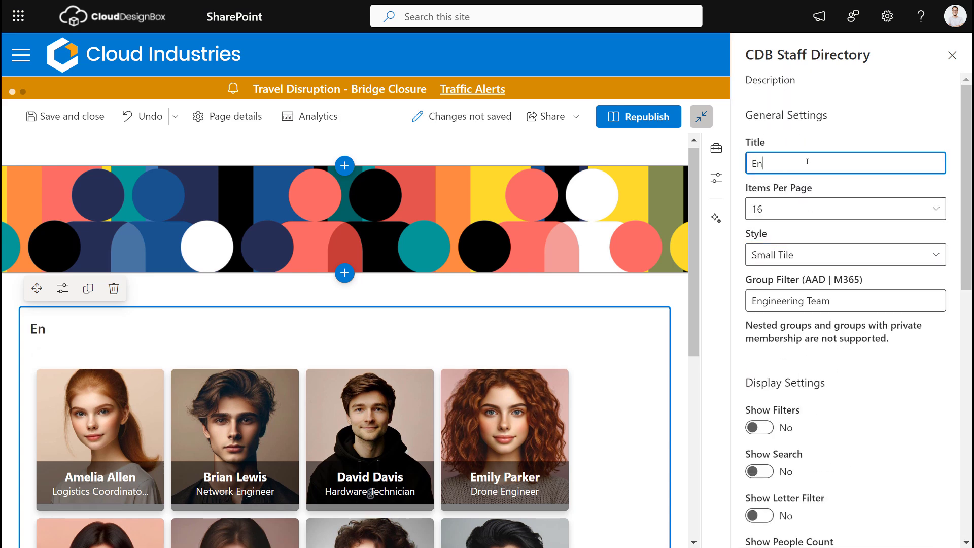
type("gineering Team")
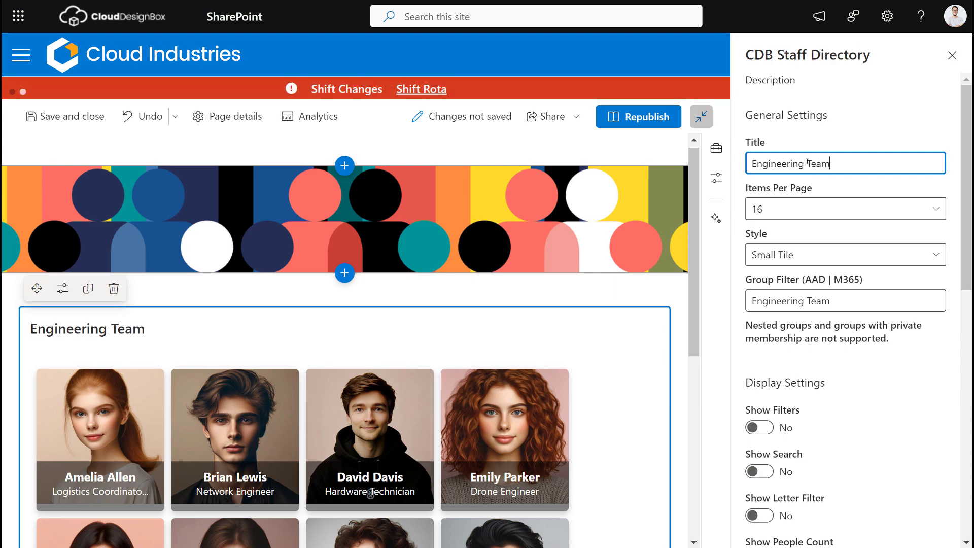
scroll(614, 321, "down", 6)
scroll(615, 320, "up", 6)
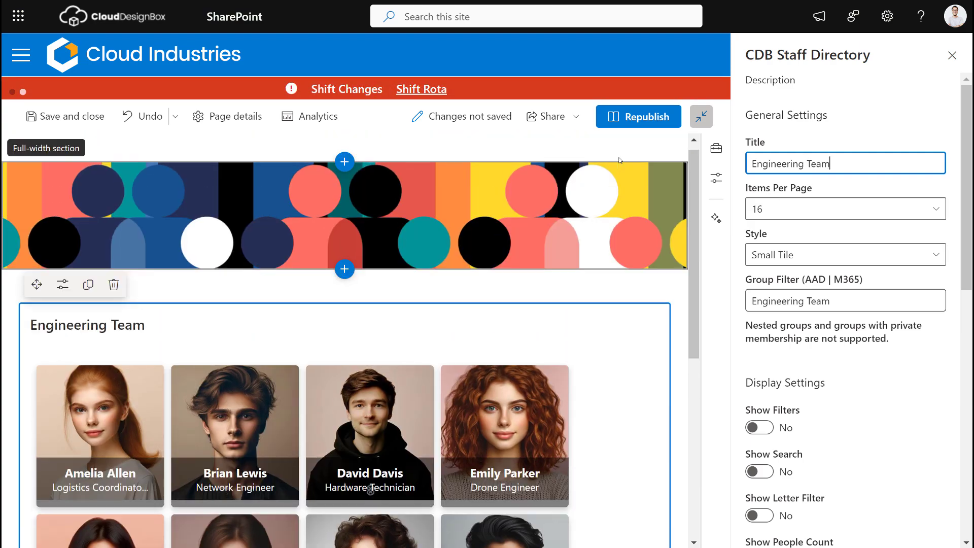
left_click(627, 113)
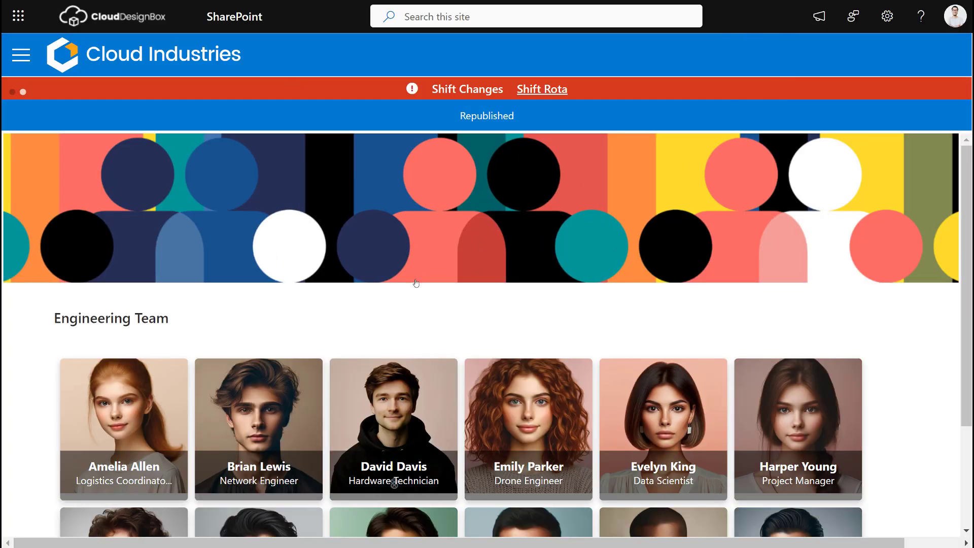
scroll(419, 296, "down", 2)
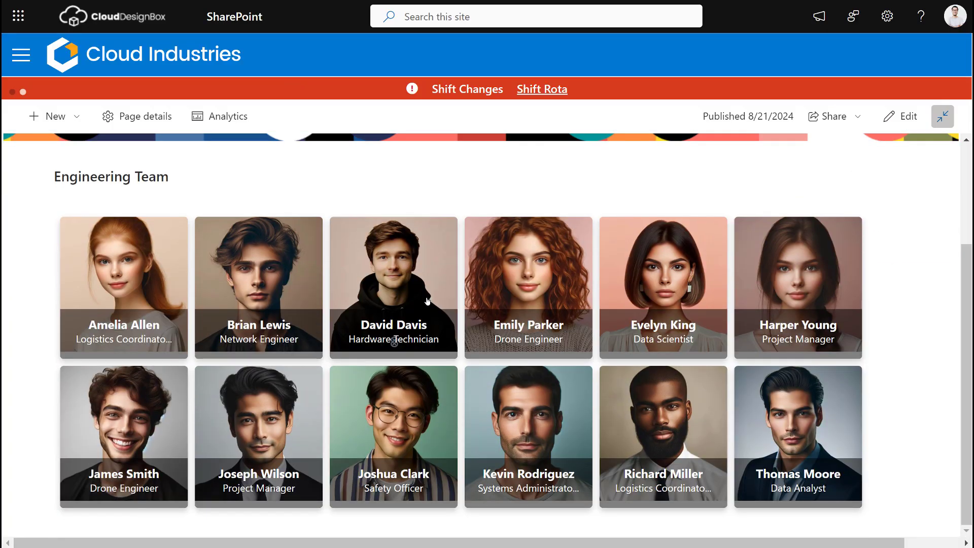
left_click(127, 284)
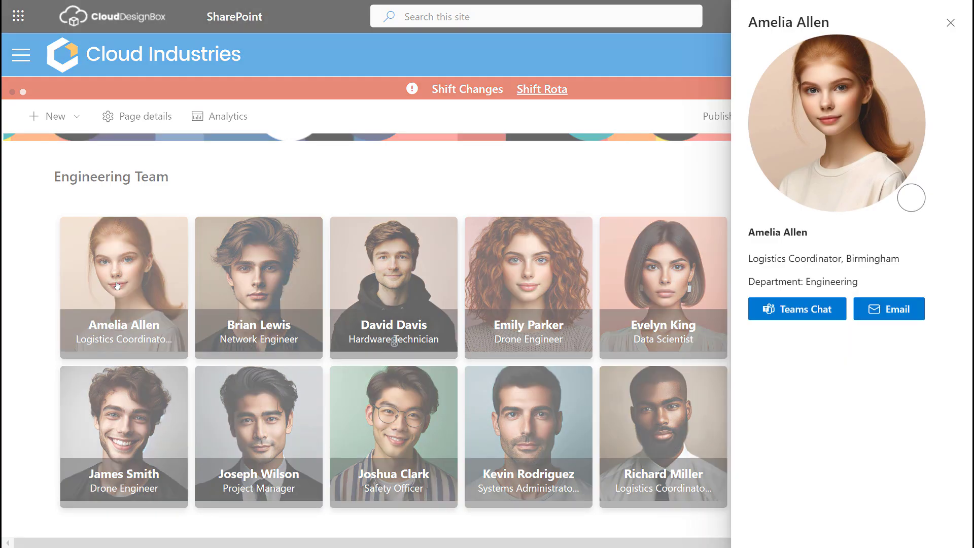
left_click(950, 24)
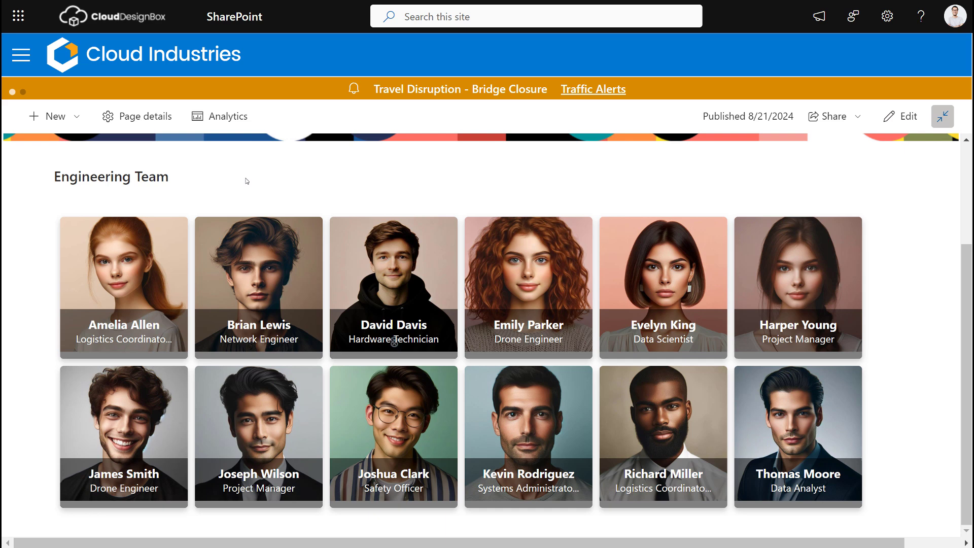